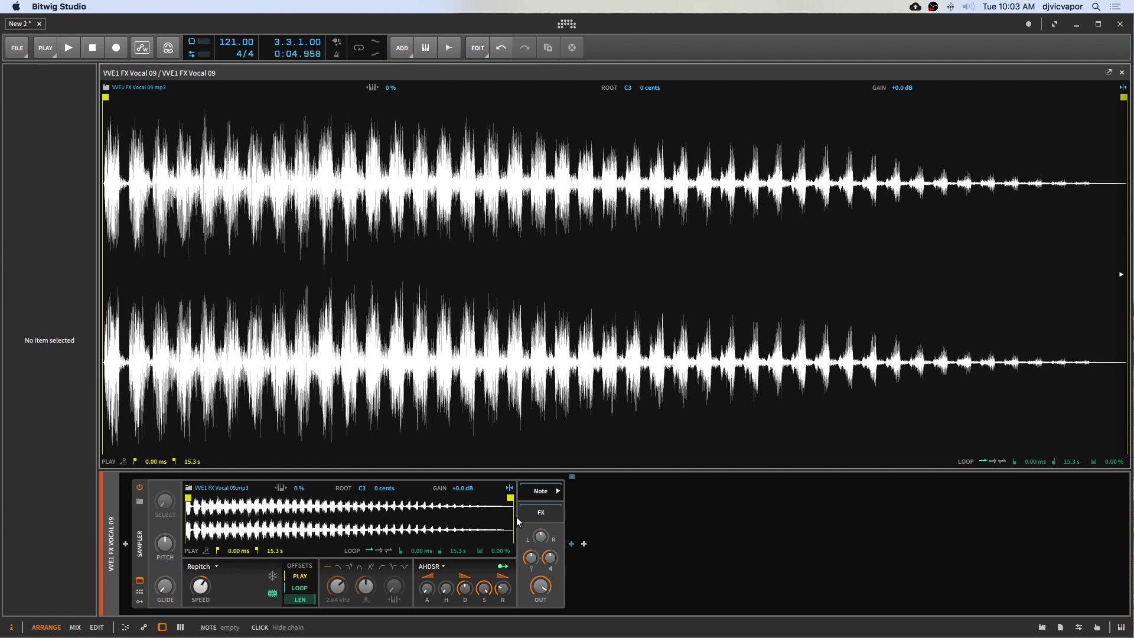
Step: Keep the Sampler in Repitch mode and freeze its playback so the play position is controlled manually
click(214, 566)
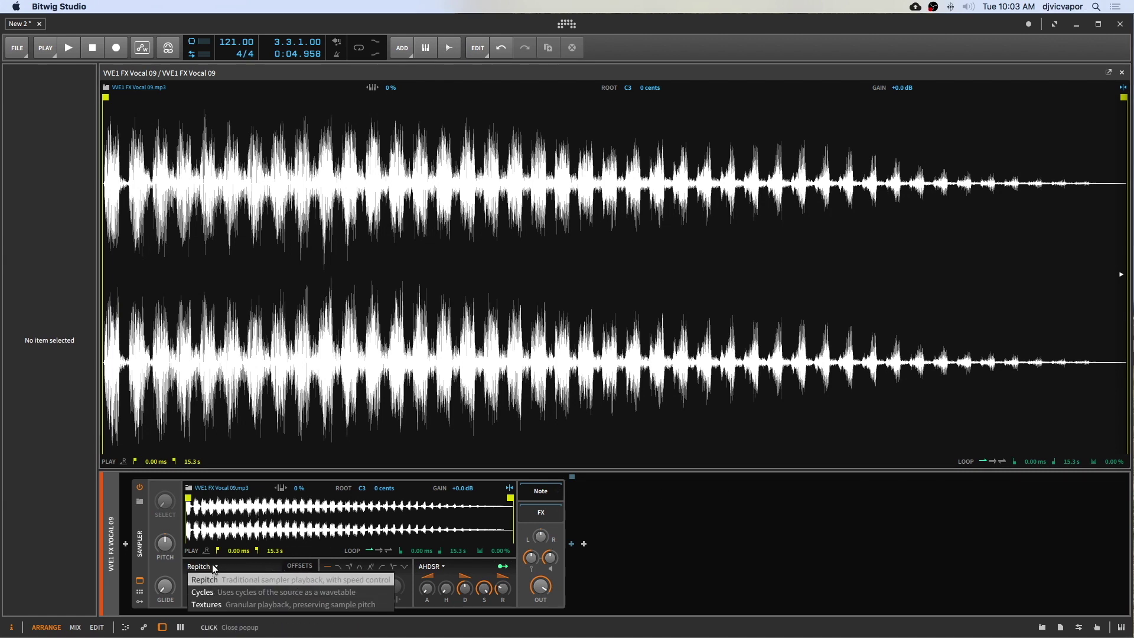
click(212, 565)
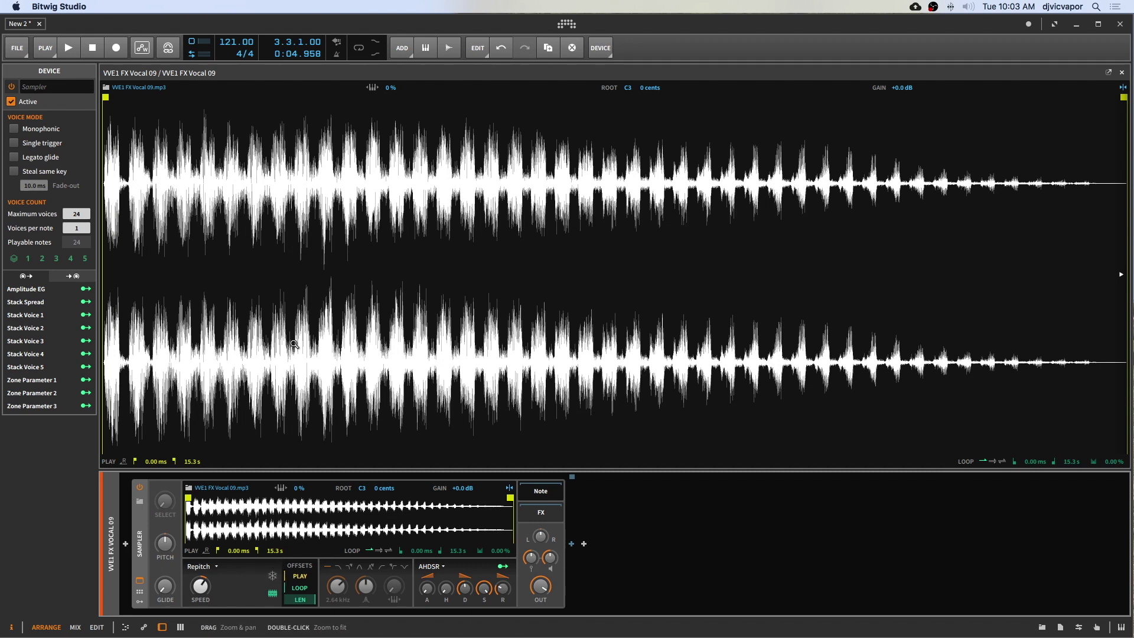
click(271, 576)
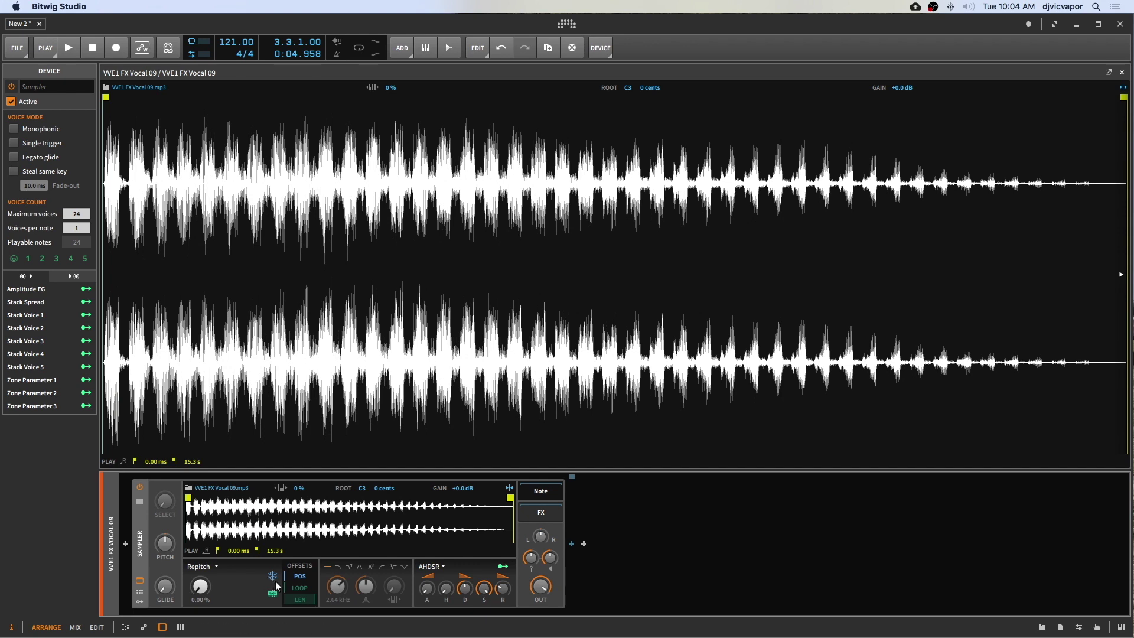
click(272, 593)
click(271, 589)
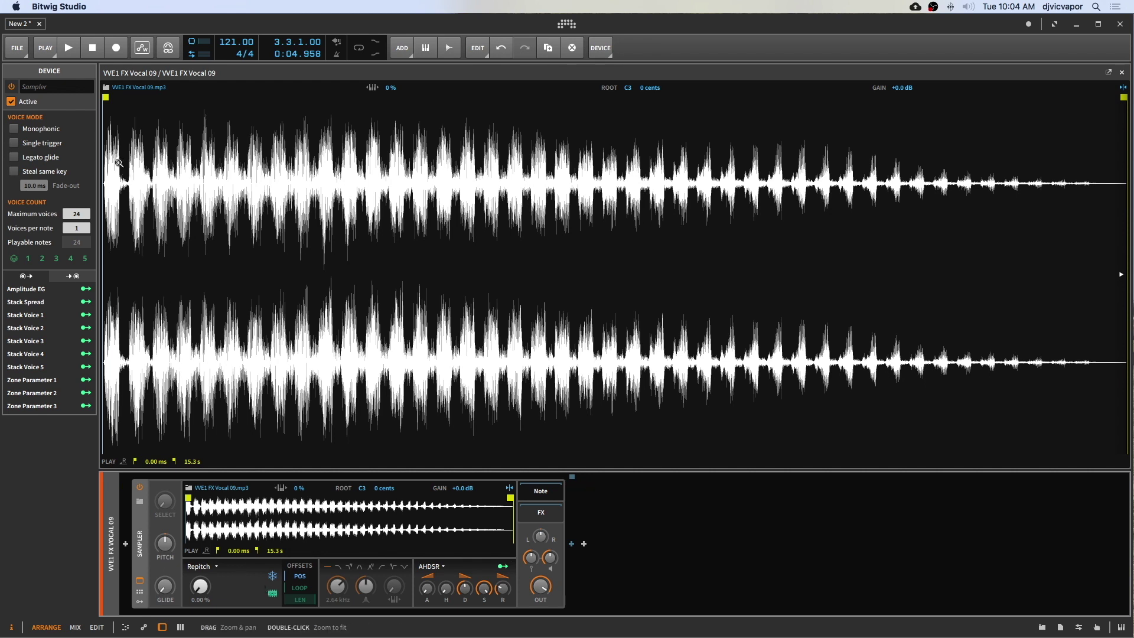
Step: Scrub the frozen vocal sample with the Play / Position Offset, trying 1.50 % and 10.5 %, and return it to 0 %
drag(109, 146, 326, 147)
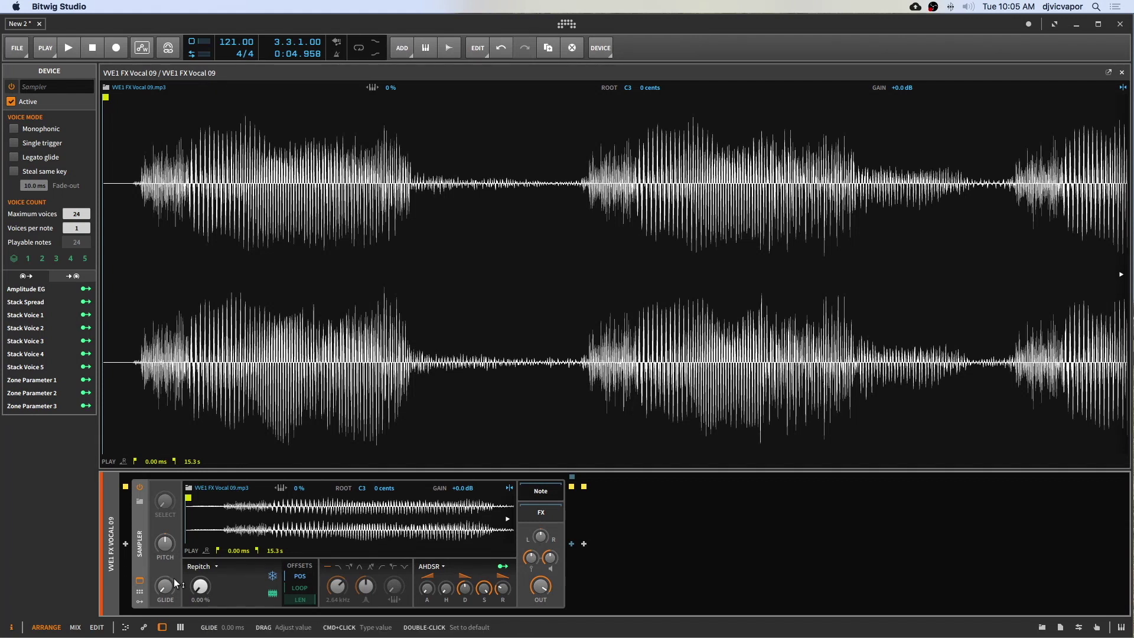
mouse_move(201, 590)
mouse_down()
mouse_move(201, 565)
mouse_move(201, 585)
mouse_up()
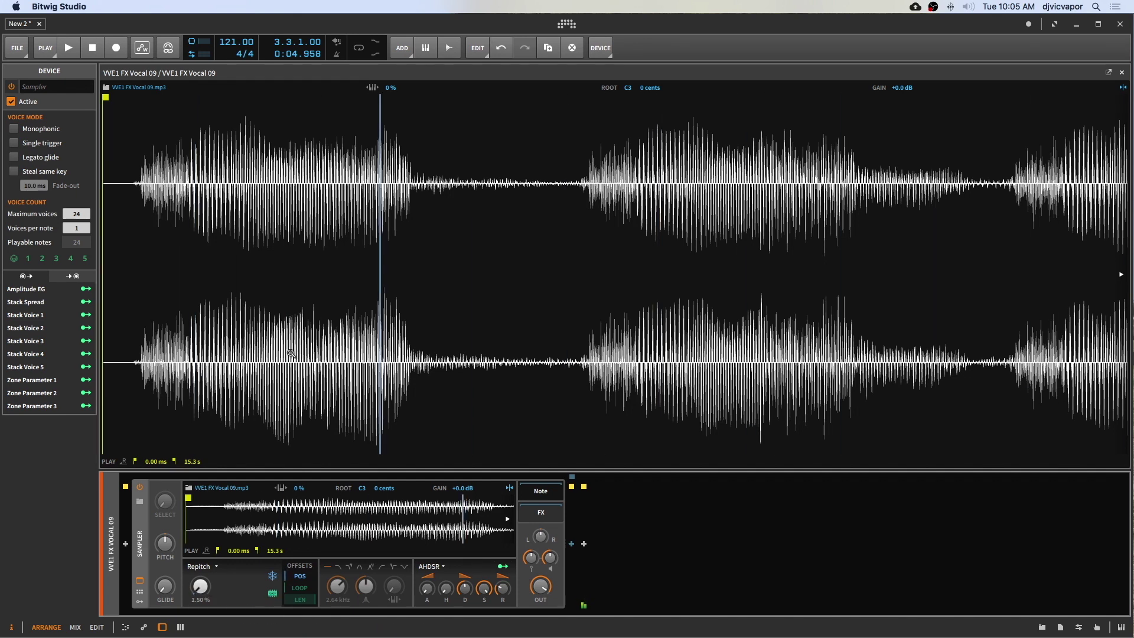
scroll(283, 289, down, 2)
scroll(310, 342, down, 6)
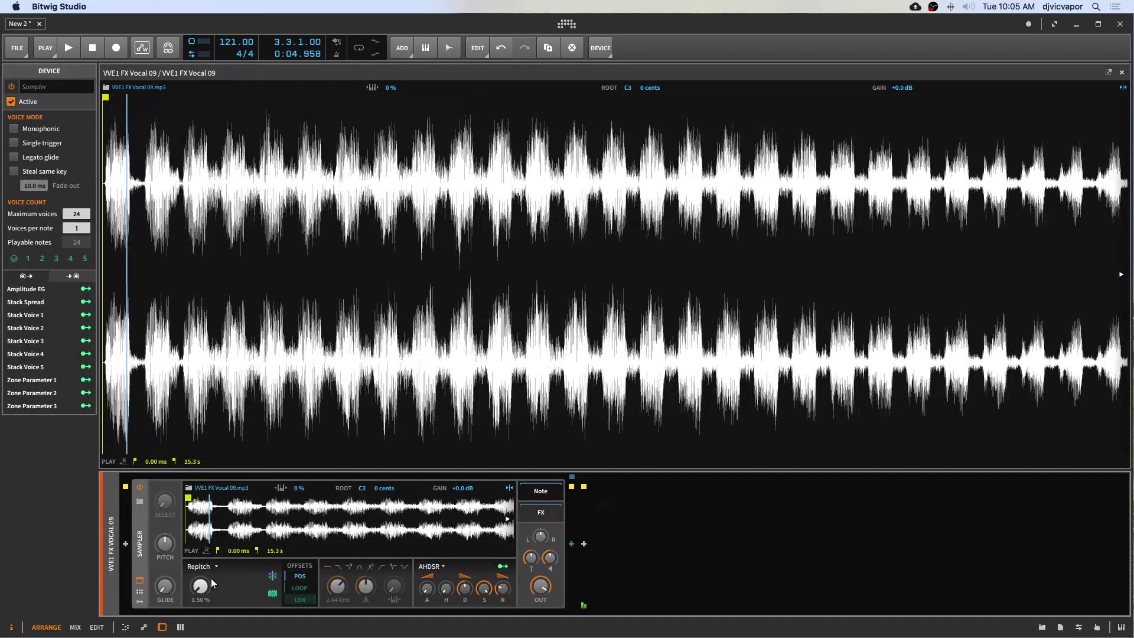
mouse_move(200, 586)
mouse_down()
mouse_move(201, 473)
mouse_move(205, 588)
mouse_up()
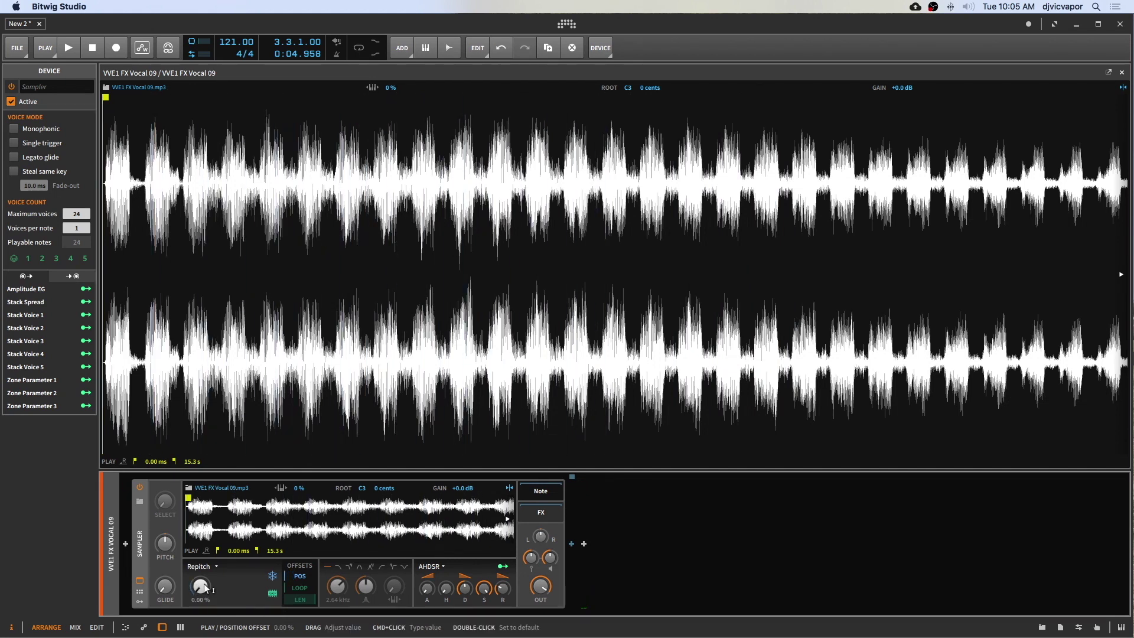
mouse_move(200, 590)
mouse_down()
mouse_move(200, 562)
mouse_move(200, 591)
mouse_up()
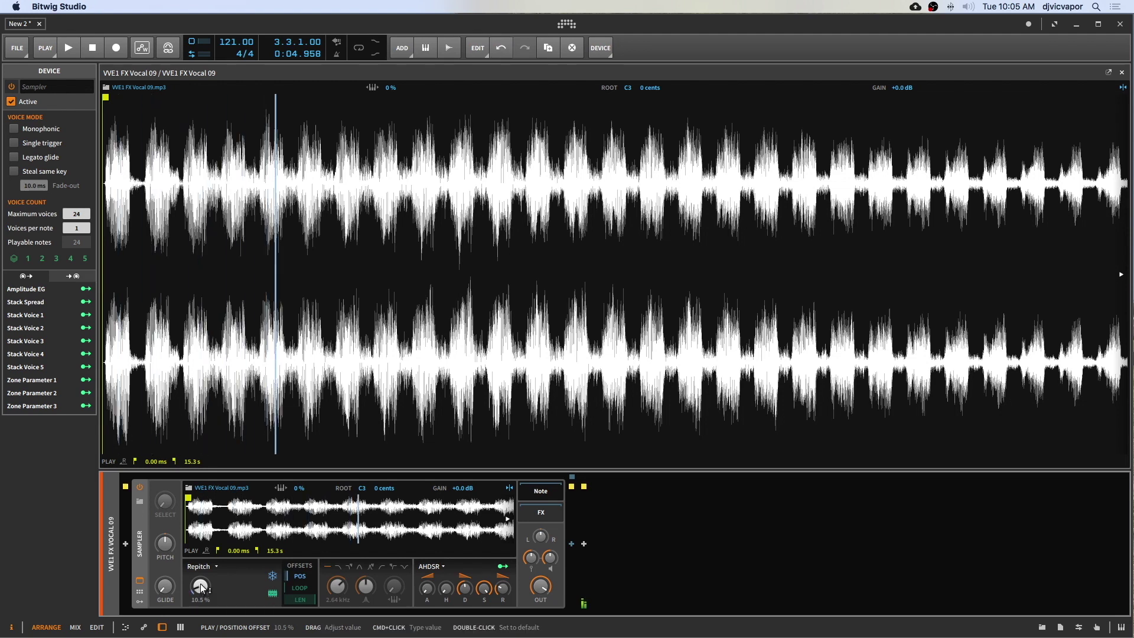
mouse_move(200, 588)
mouse_down()
mouse_move(201, 570)
mouse_move(202, 590)
mouse_up()
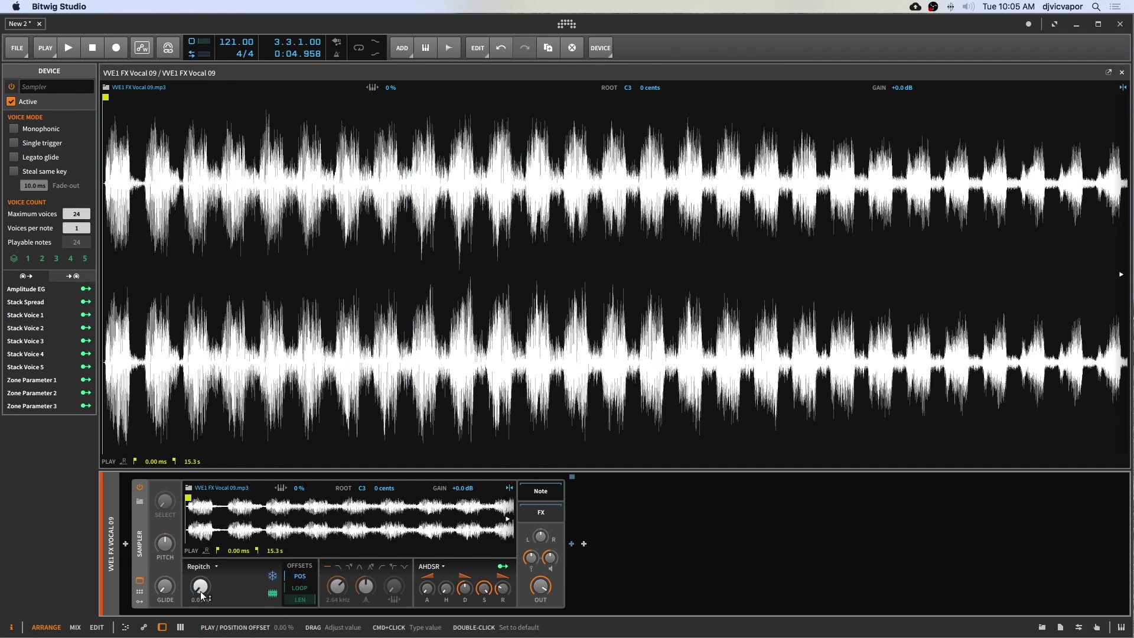
Step: Show the Sampler's modulator slots and add a Classic LFO modulator in the first slot
click(141, 600)
click(157, 503)
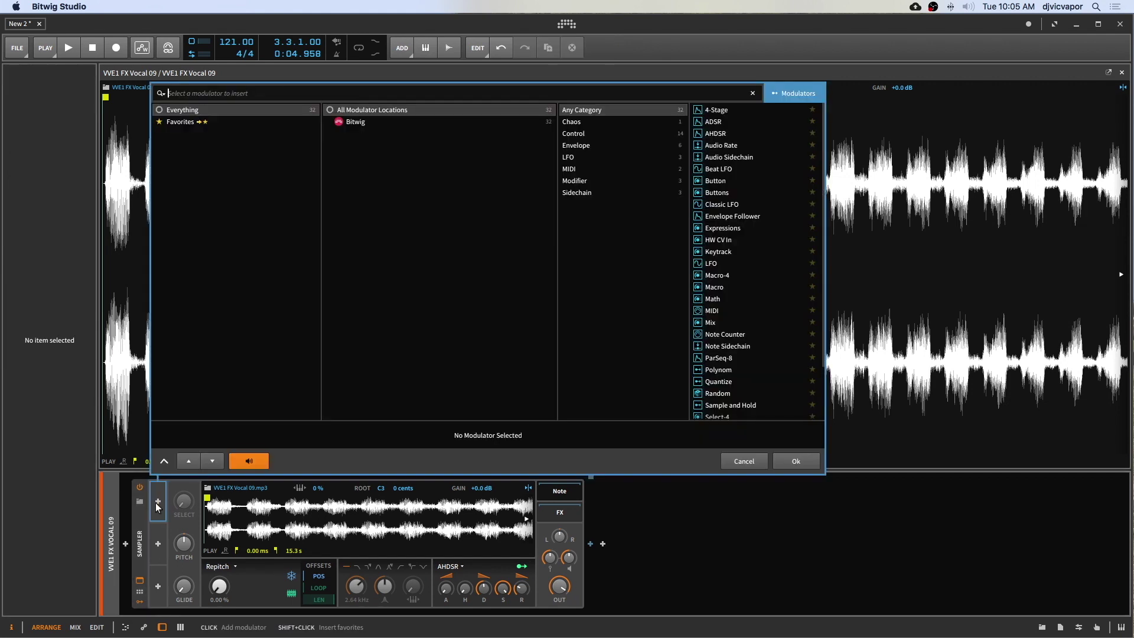
click(710, 202)
click(780, 459)
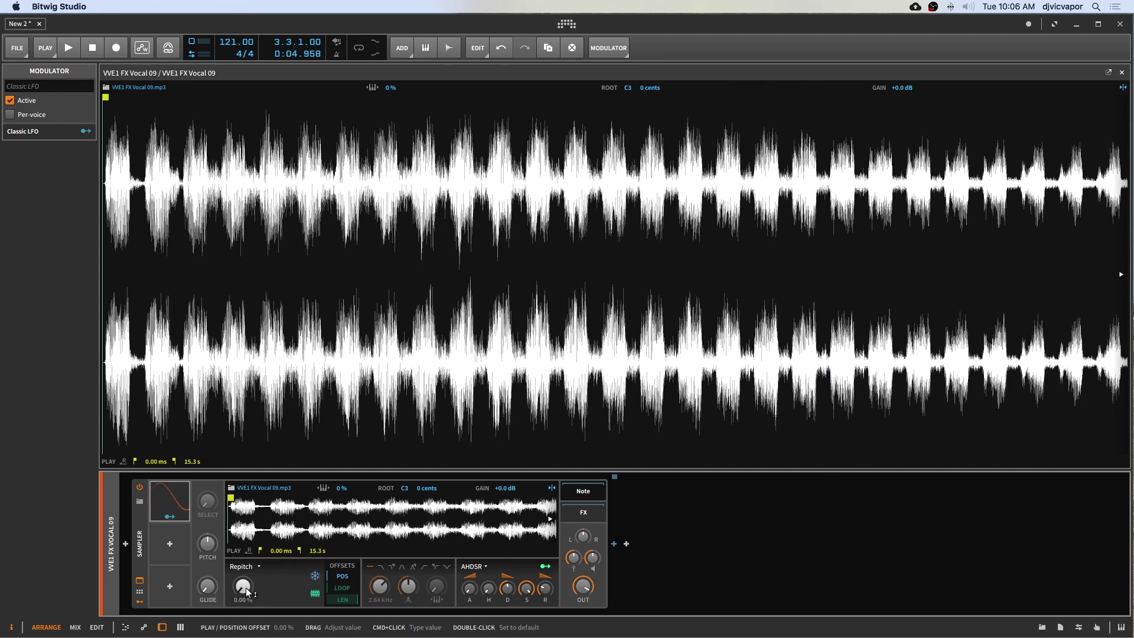
Step: Map the Classic LFO to the Sampler's Play / Position Offset with a modulation amount of 0.205
click(169, 516)
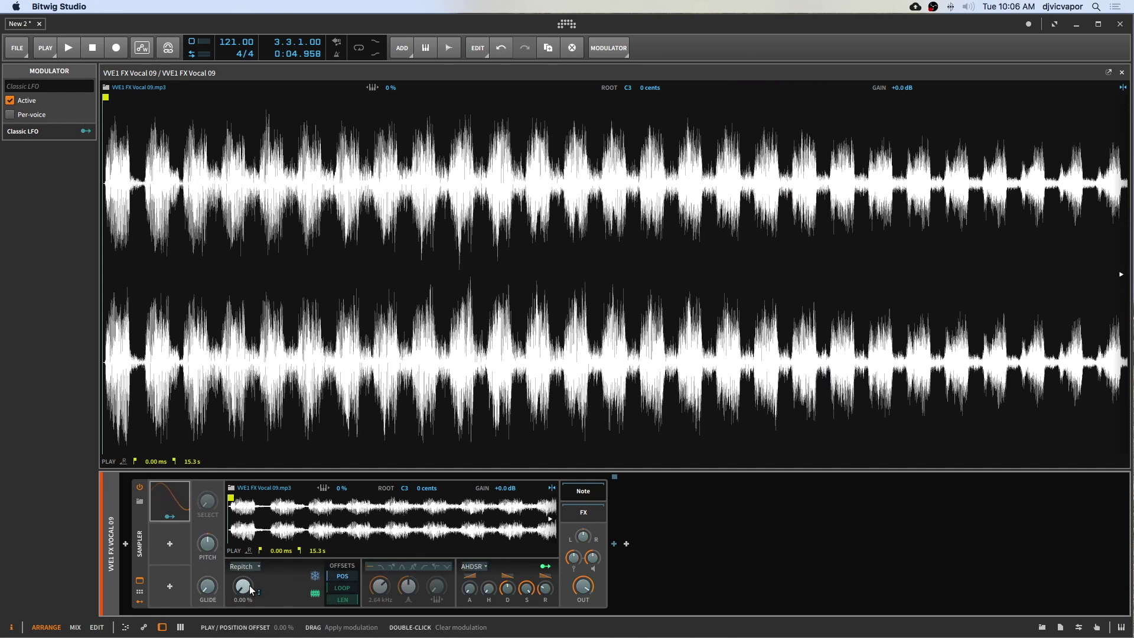
drag(242, 587, 242, 572)
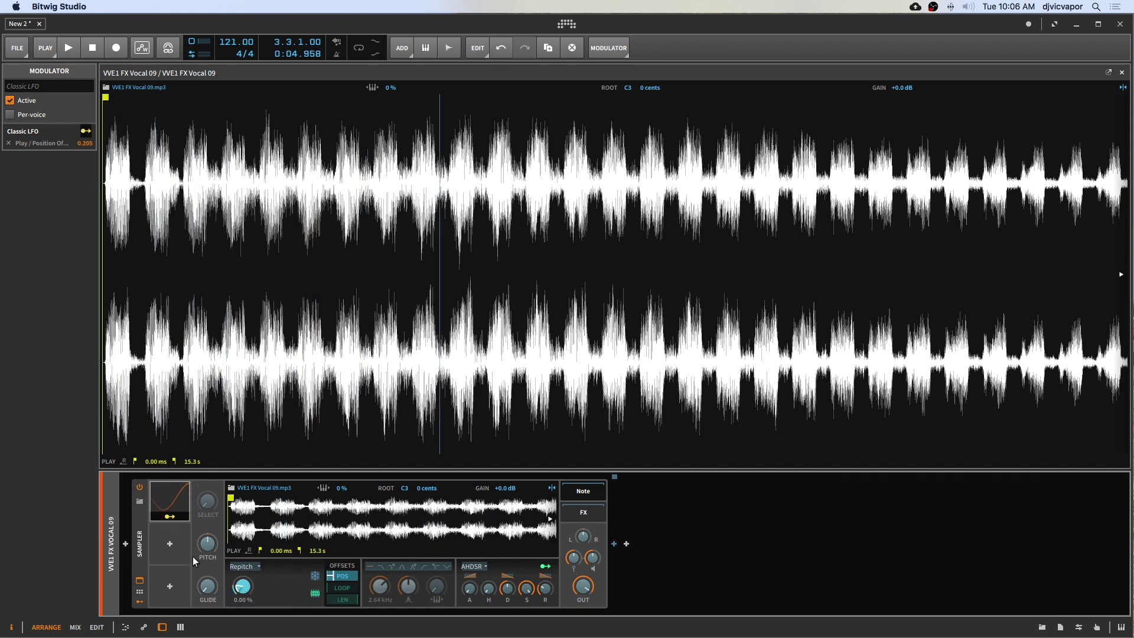
click(170, 516)
Step: Expand the Classic LFO's settings and set its rate to 0.10 Hz and its amount to 77 %
click(186, 499)
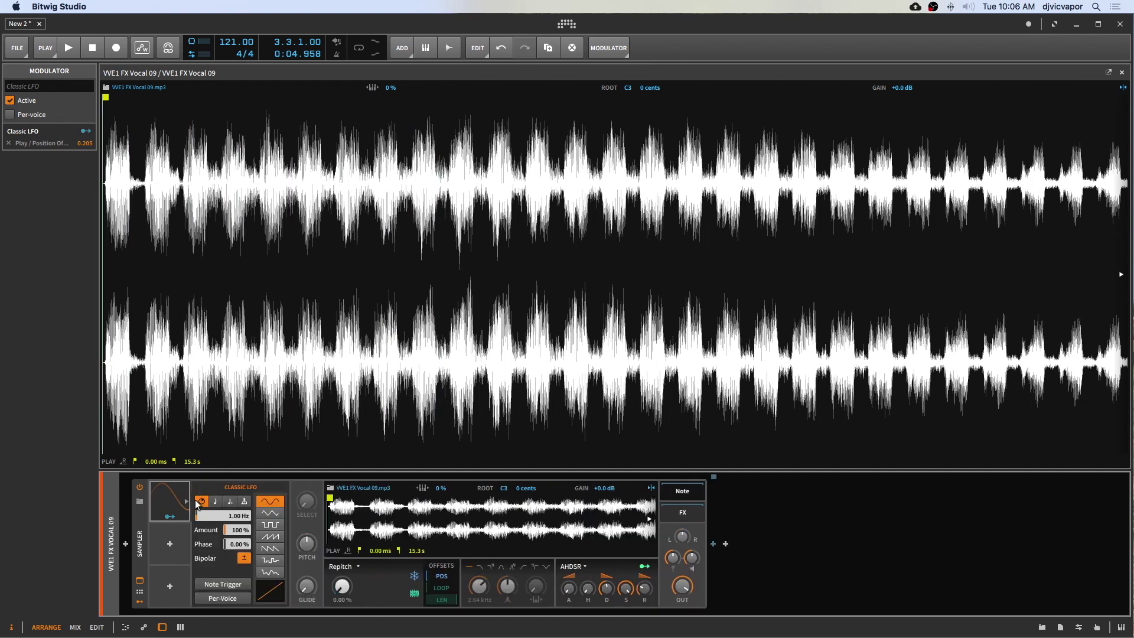
mouse_move(238, 530)
mouse_down()
mouse_move(238, 543)
mouse_move(239, 518)
mouse_move(238, 531)
mouse_up()
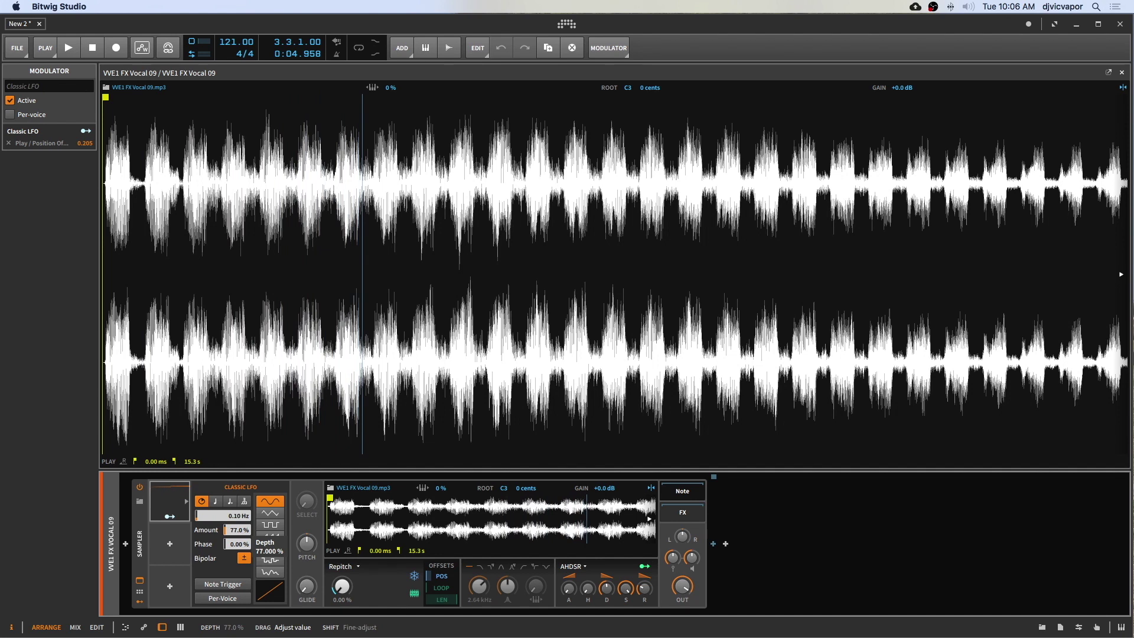
drag(239, 530, 242, 535)
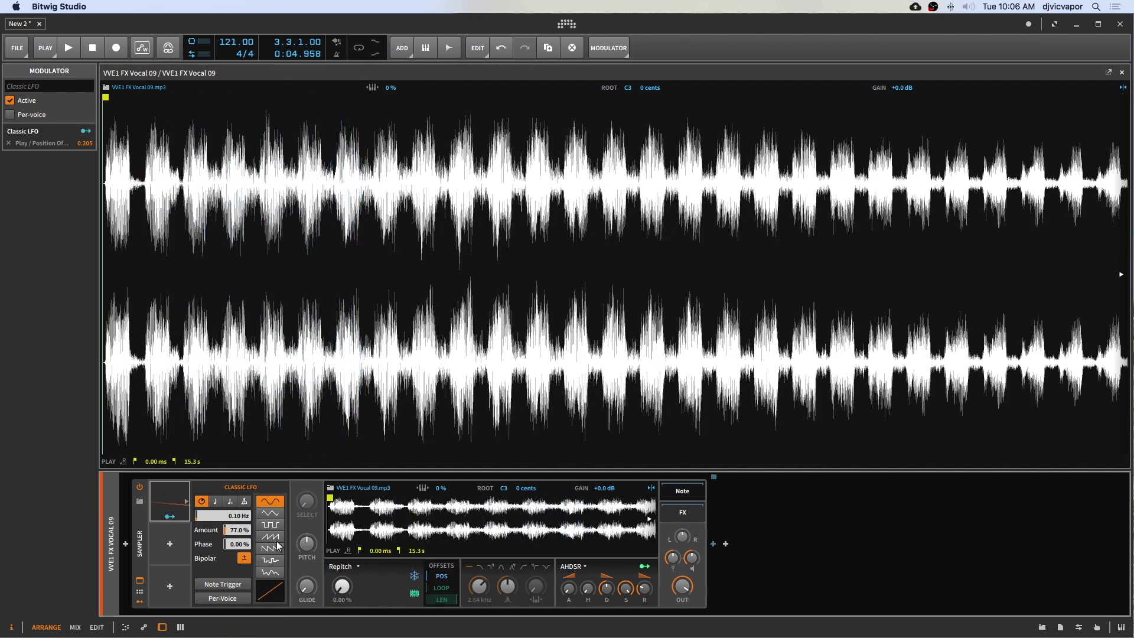
Step: Try the Classic LFO's Note Trigger toggle and triplet beat sync, and restore the free-running Hz rate
click(235, 584)
click(235, 584)
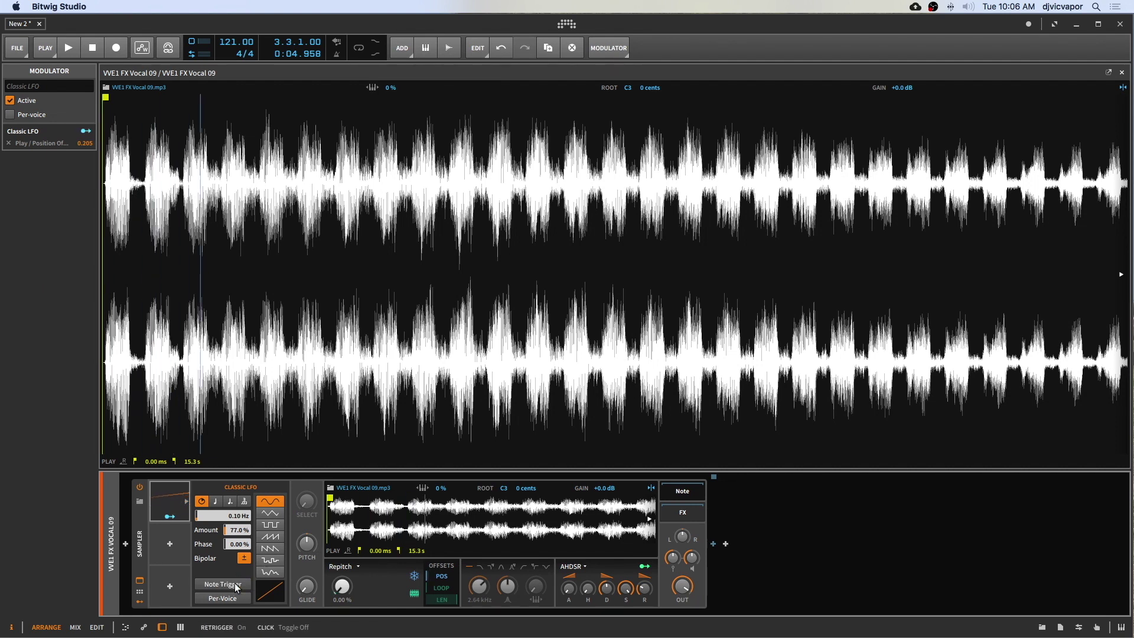
click(244, 503)
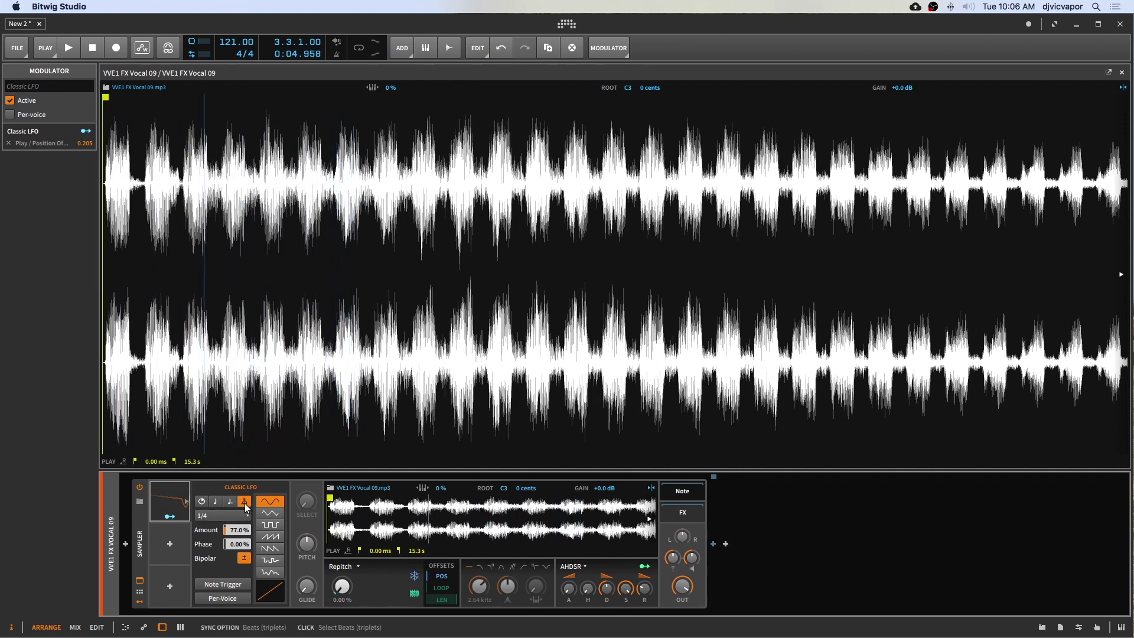
click(205, 503)
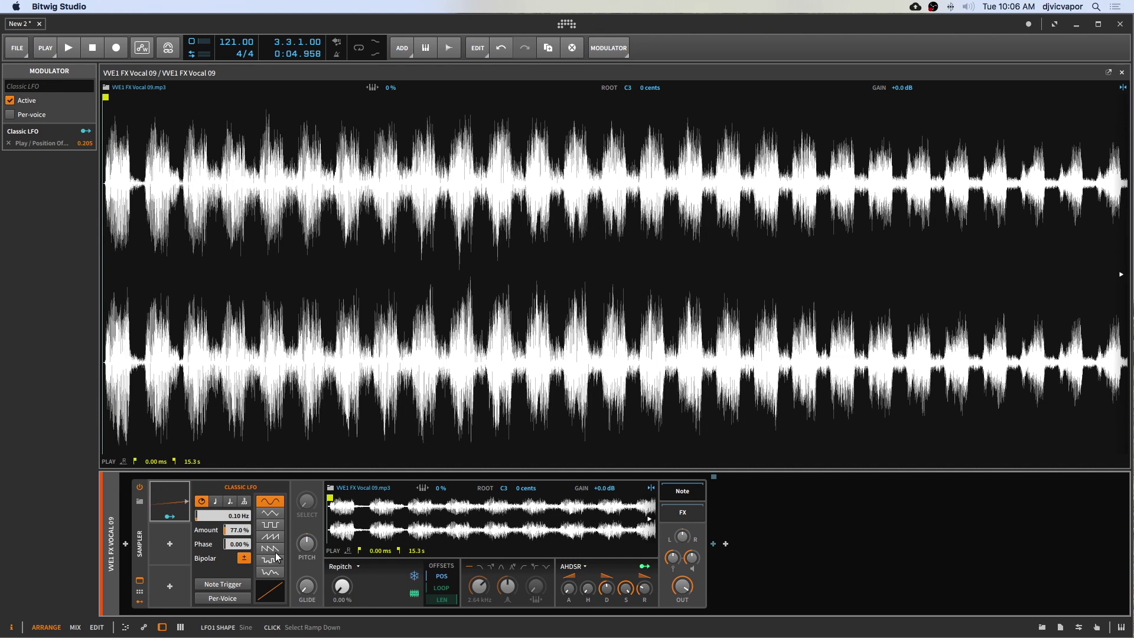
Step: Turn off the Classic LFO's Bipolar option and set the Sampler's Play / Position Offset to 13.0 %
click(244, 559)
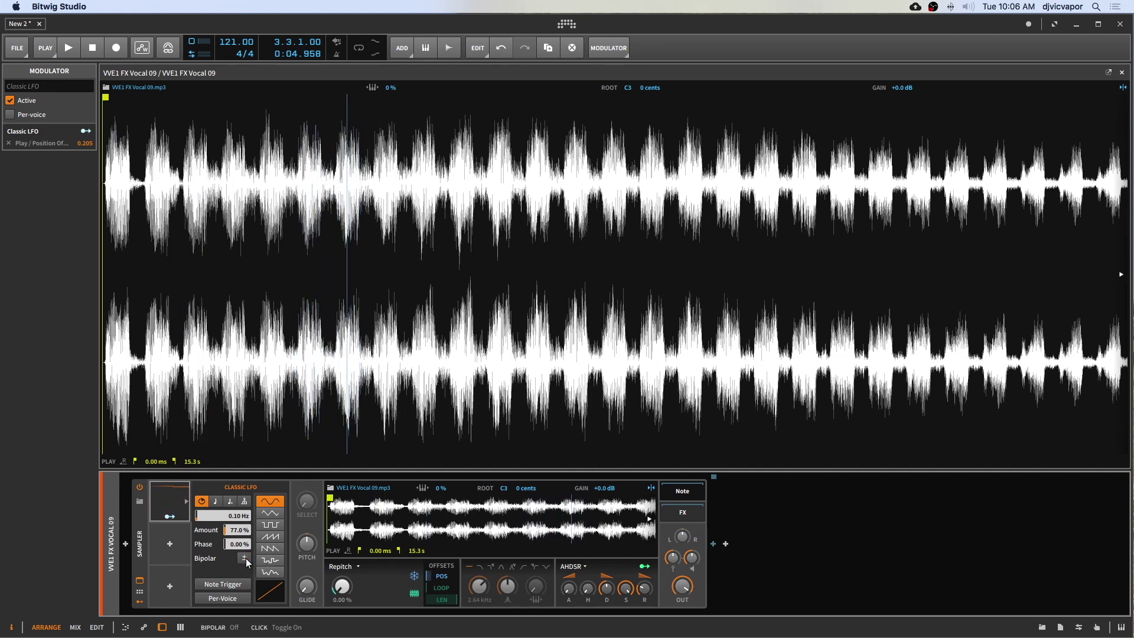
drag(342, 586, 341, 575)
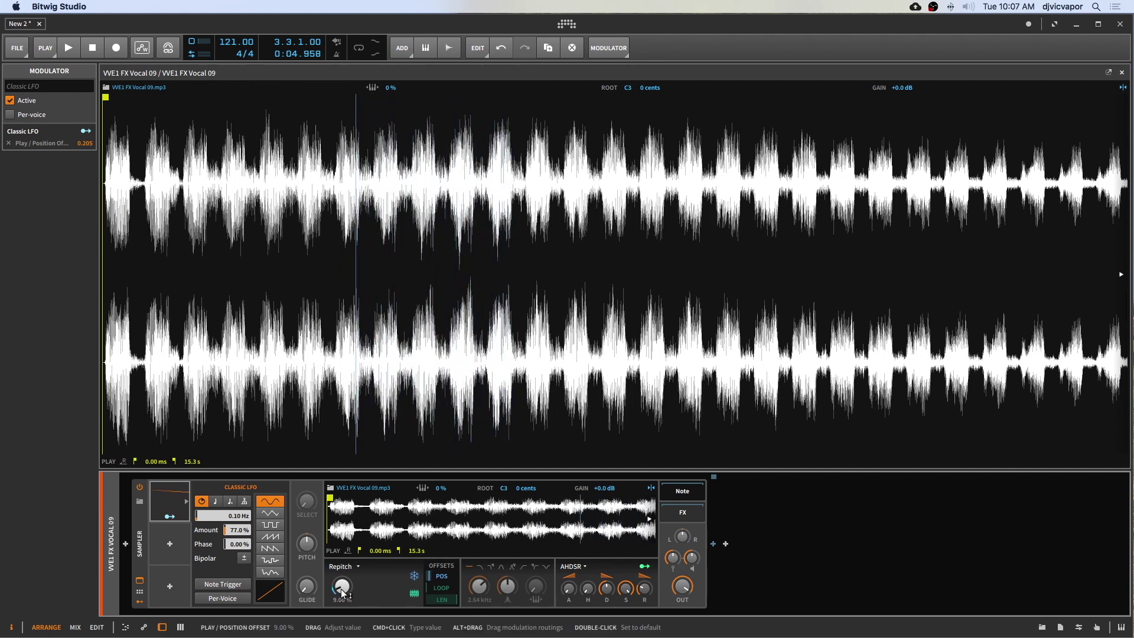
drag(342, 592, 343, 577)
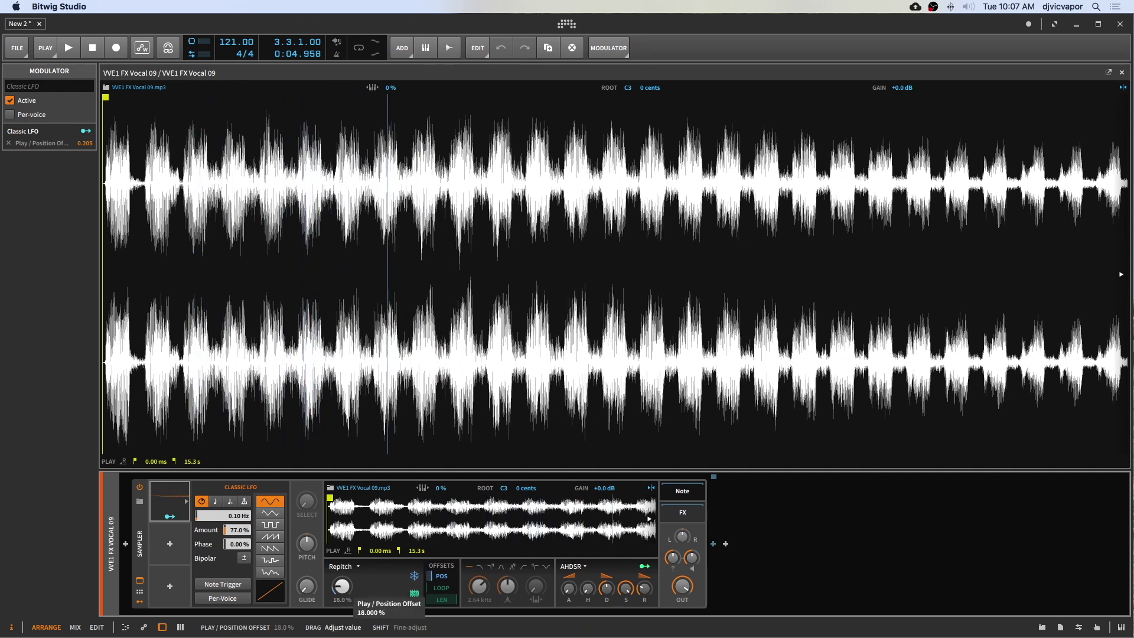
drag(342, 552, 343, 586)
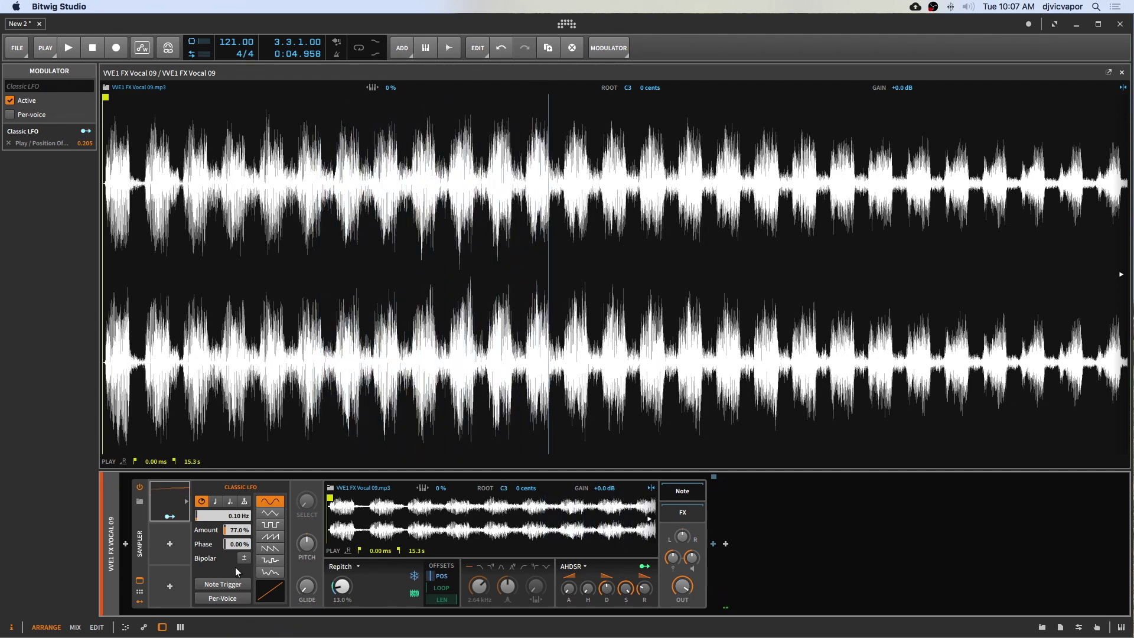
Step: Reduce the Classic LFO's amount to 24.5 % and slow its rate to 0.06 Hz
drag(244, 533, 245, 591)
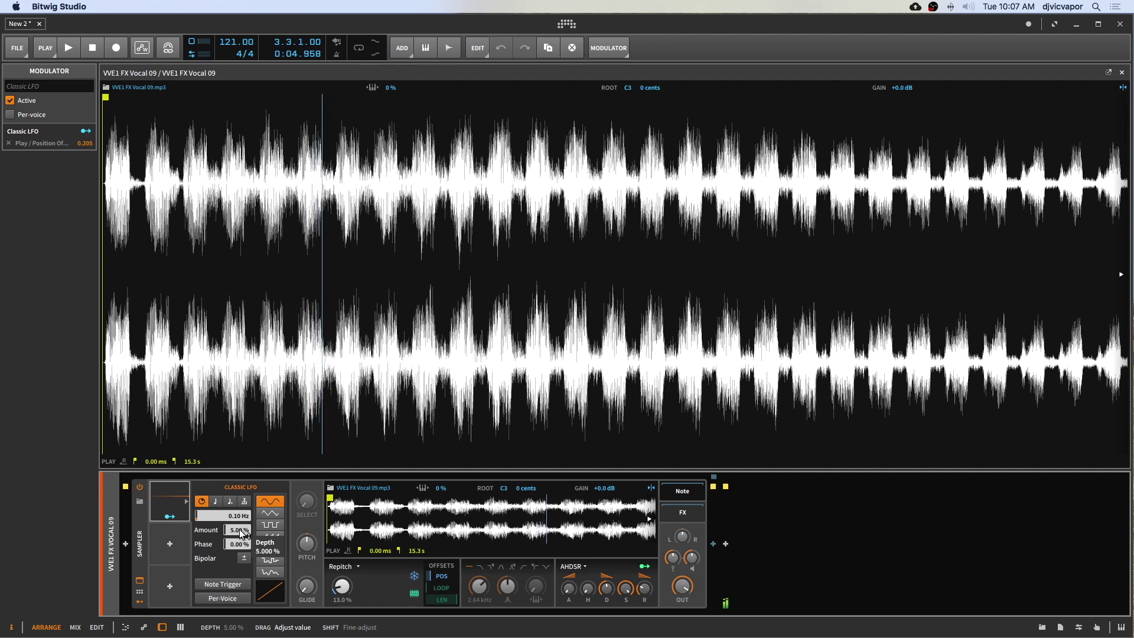
drag(243, 534, 244, 532)
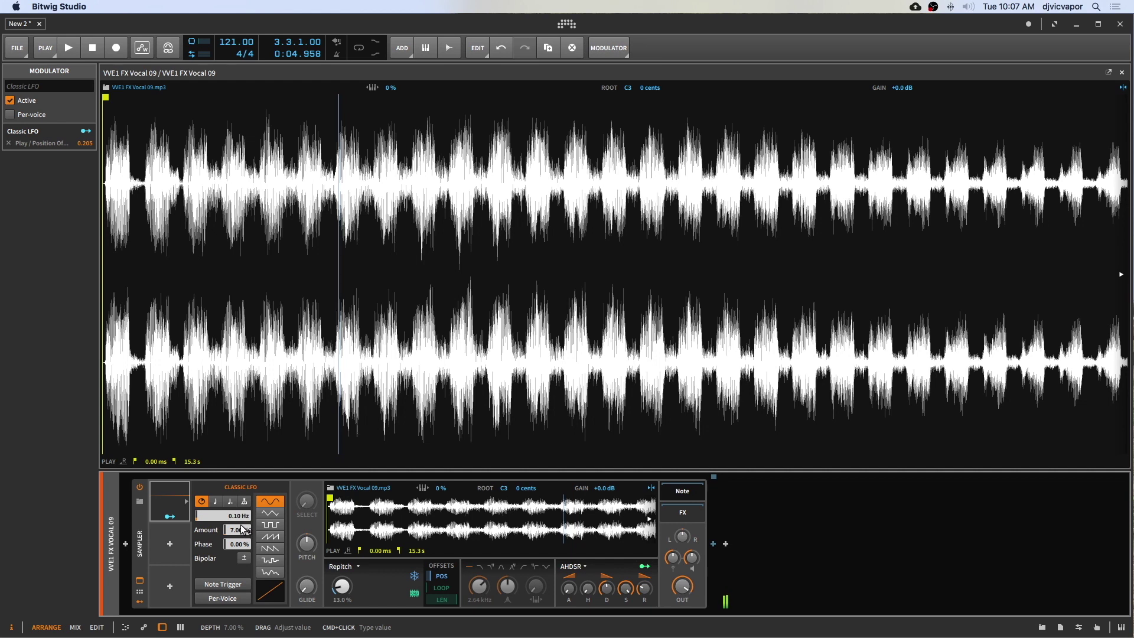
click(235, 583)
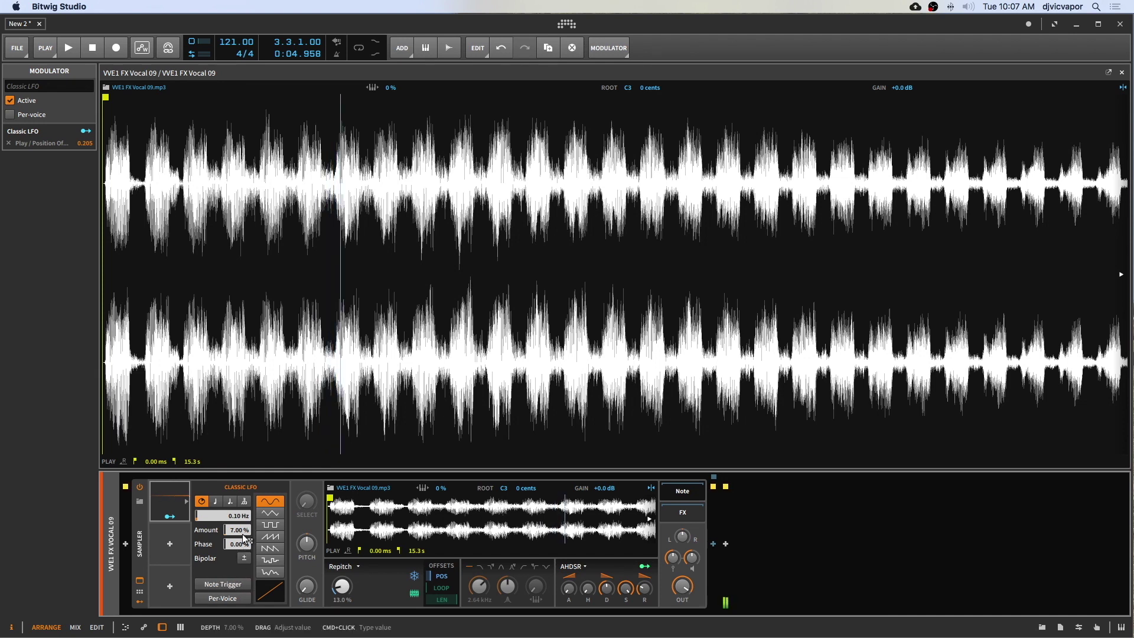
mouse_move(239, 530)
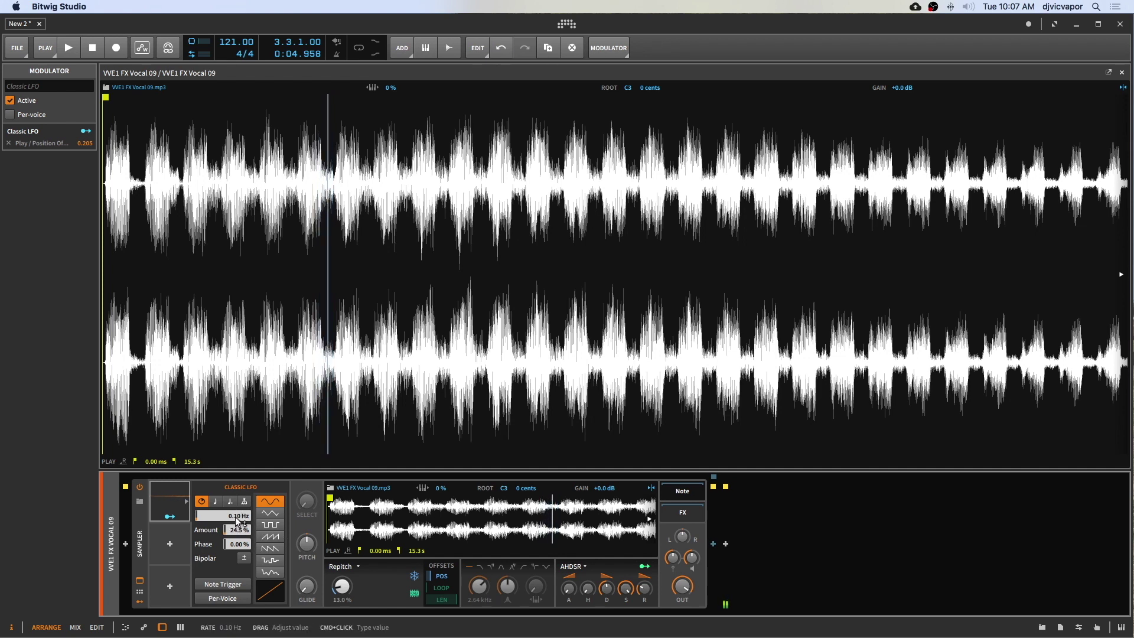
drag(235, 516, 235, 516)
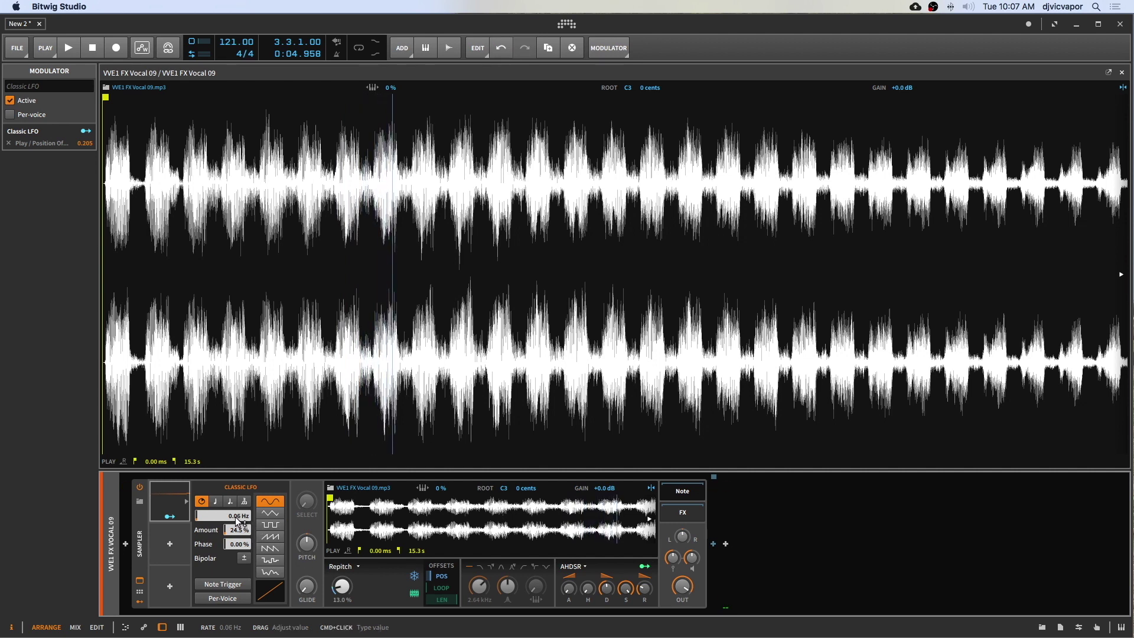
Step: Try the sample's keytracking at 100 % and set it back to 0 %
click(422, 488)
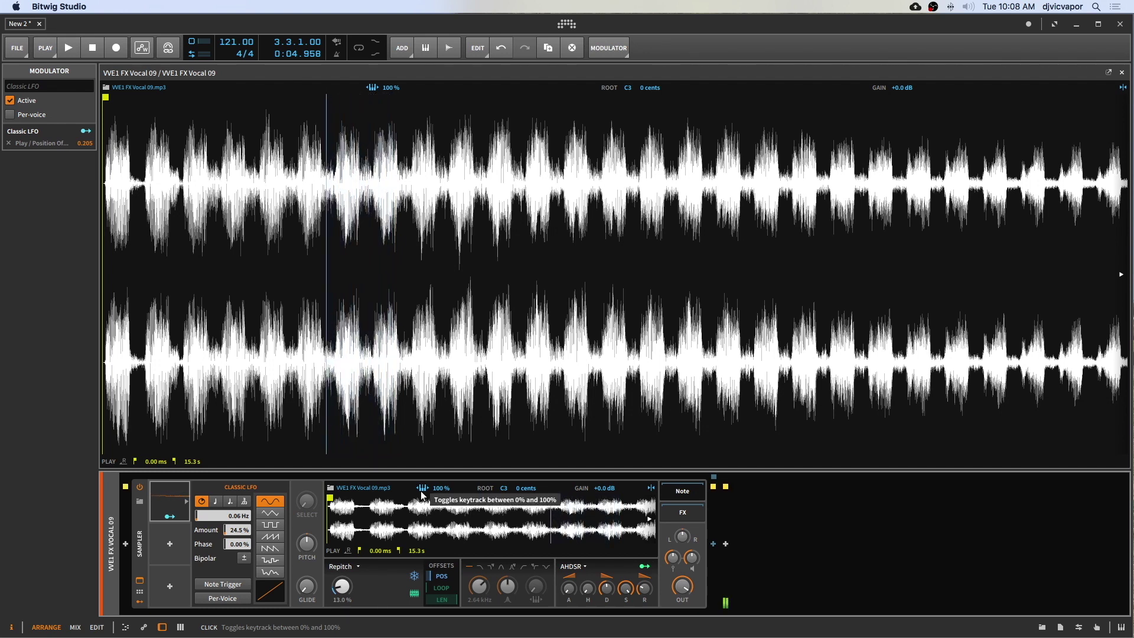
click(420, 490)
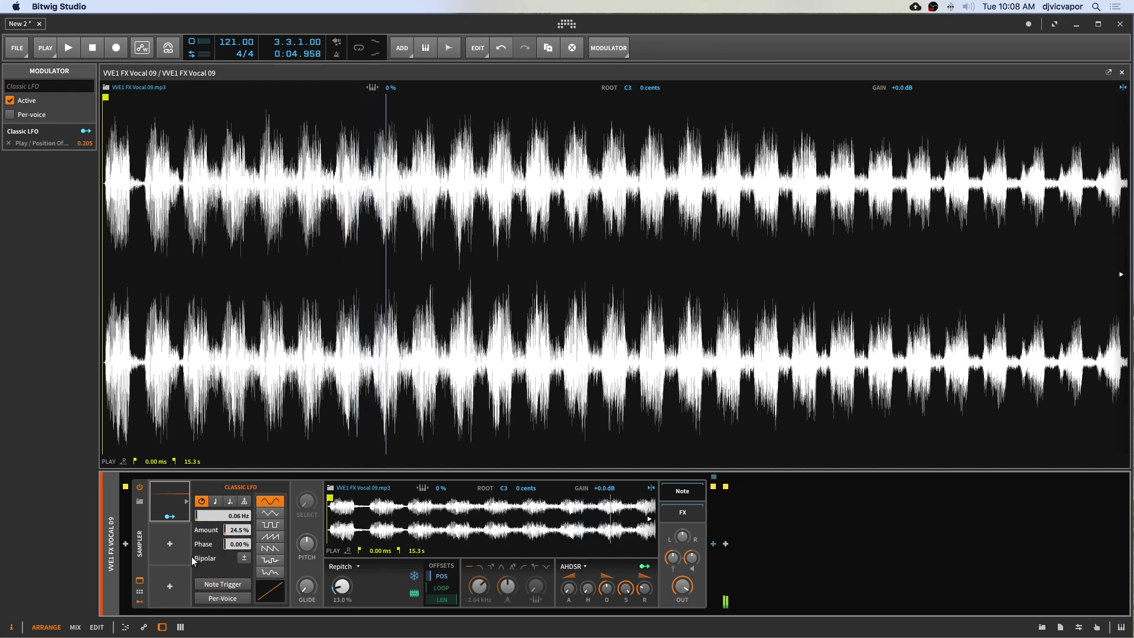
Step: Raise the Classic LFO's rate to 0.68 Hz and its amount to 31.5 %
drag(230, 519, 230, 487)
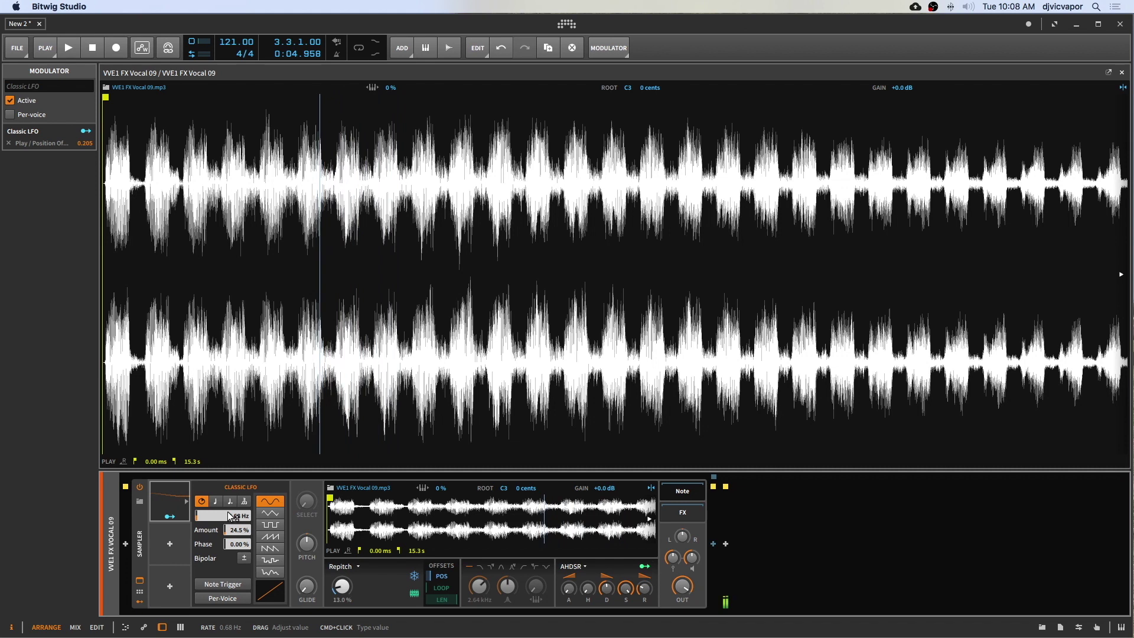
drag(236, 530, 236, 520)
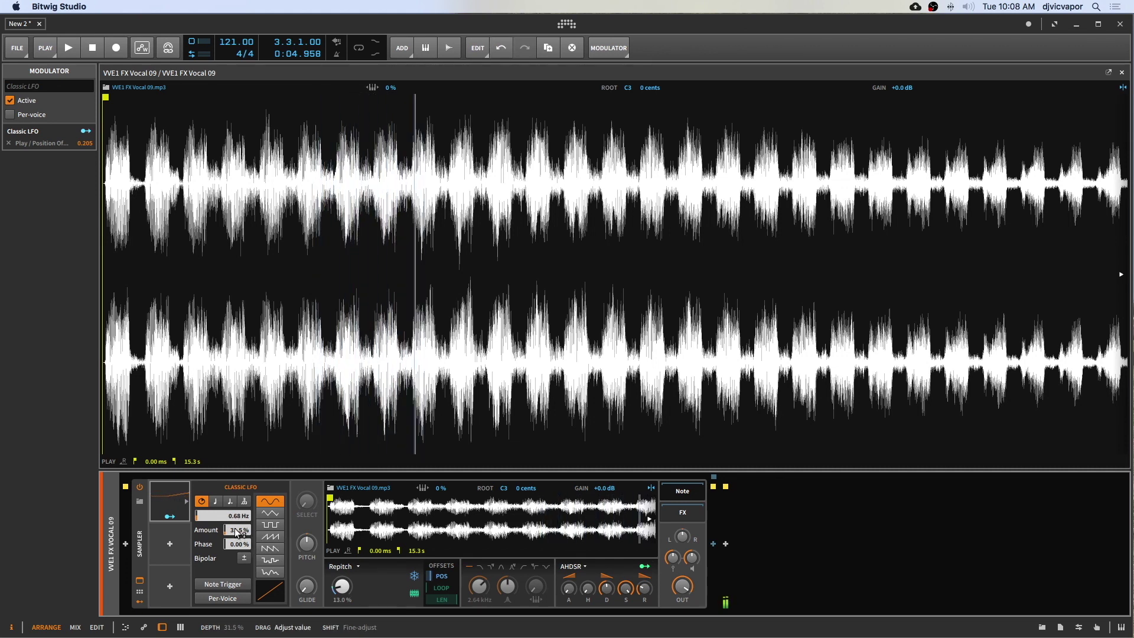
Step: Close the Sampler's expanded view and create an empty note clip for the vocal track in Scene 1
click(140, 583)
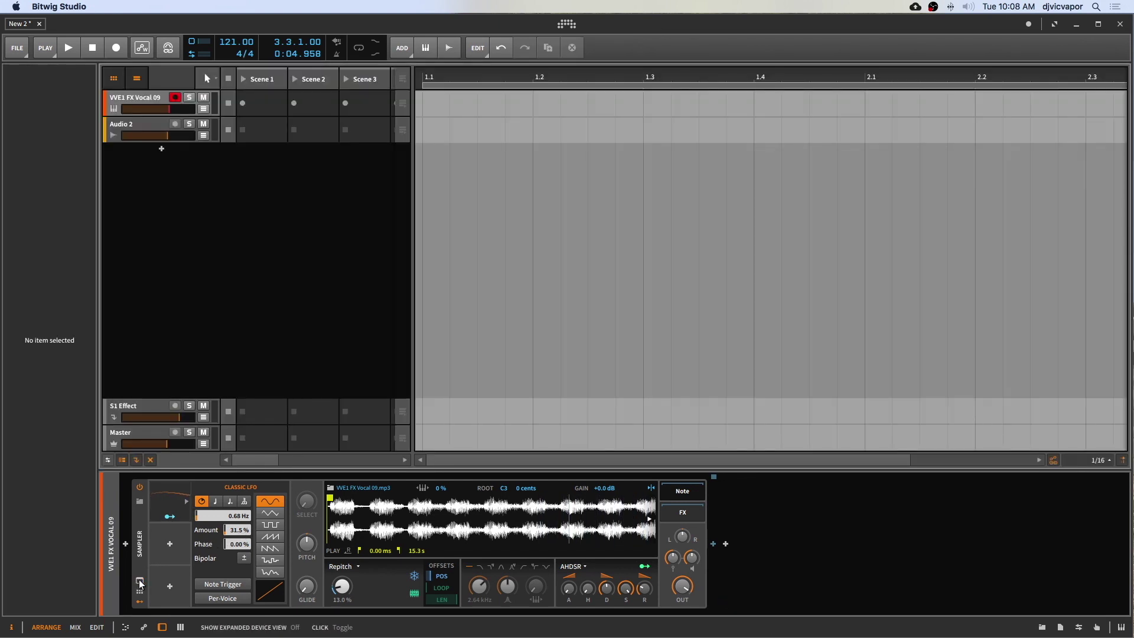
double_click(265, 118)
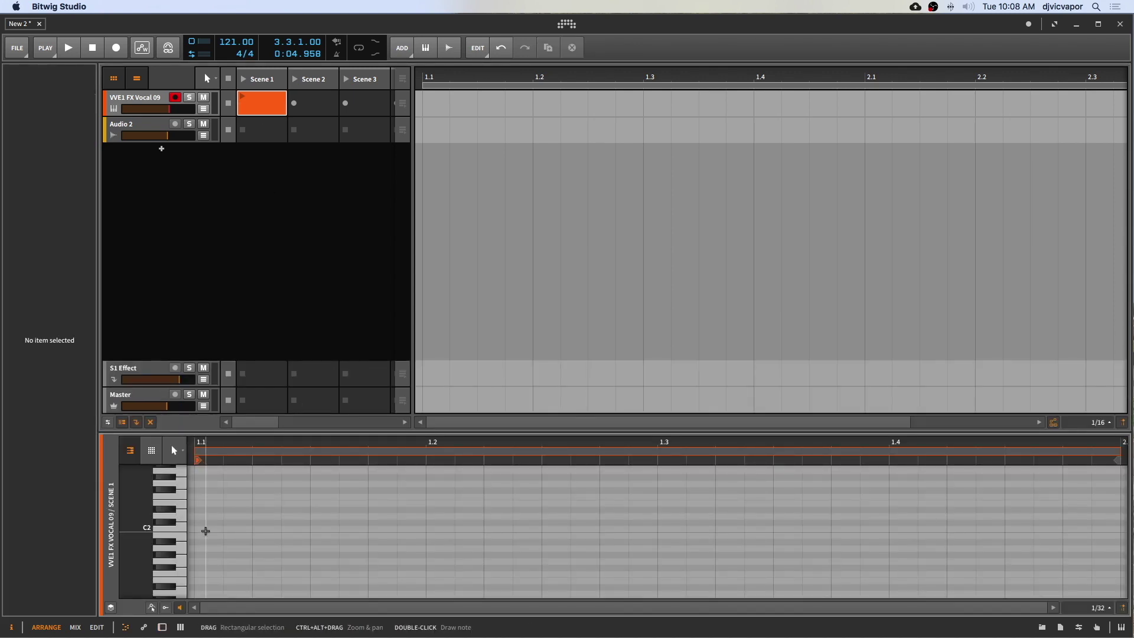
Step: Draw short notes in the first half of the Scene 1 clip: two at C2, one at D2 and three at A1
double_click(205, 529)
click(295, 531)
double_click(295, 530)
click(354, 513)
double_click(354, 515)
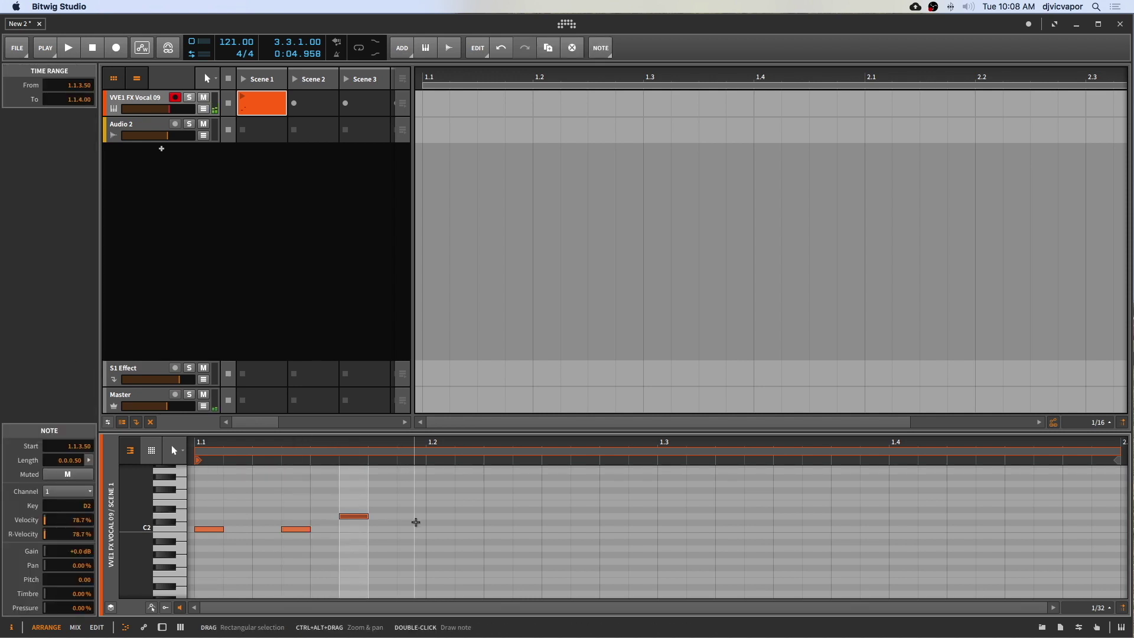
click(439, 546)
double_click(440, 548)
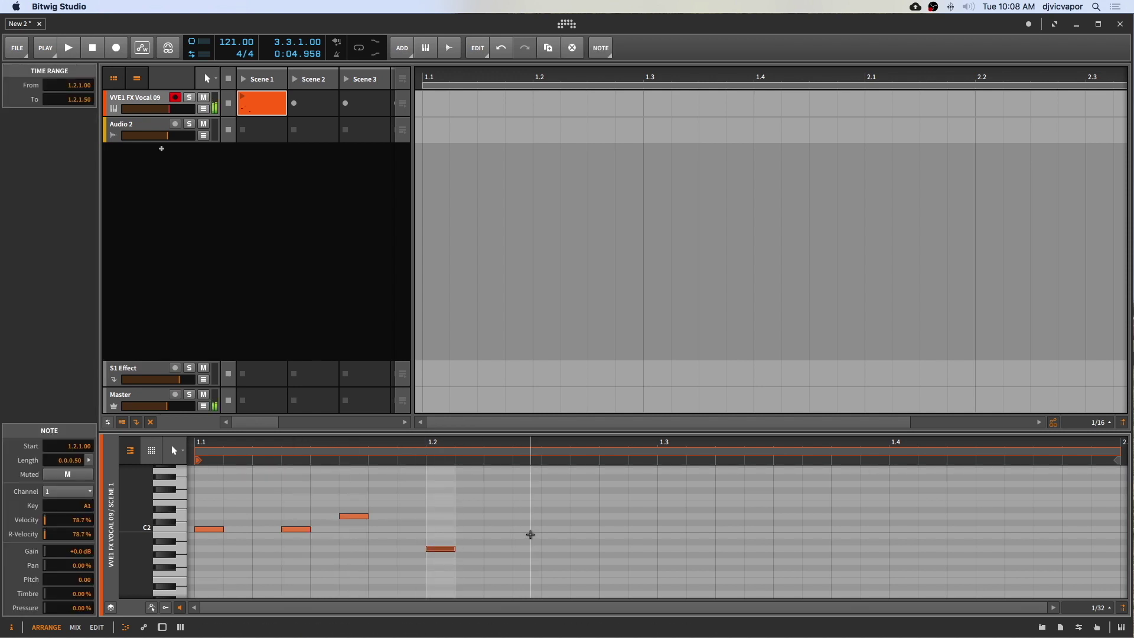
double_click(490, 549)
click(490, 548)
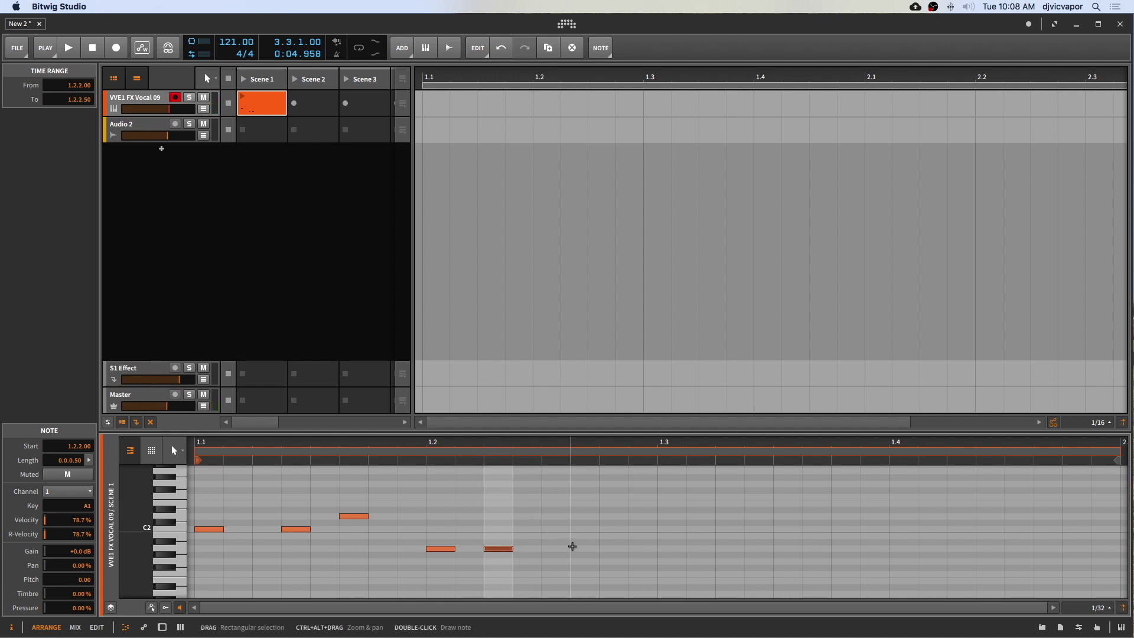
click(573, 549)
double_click(577, 548)
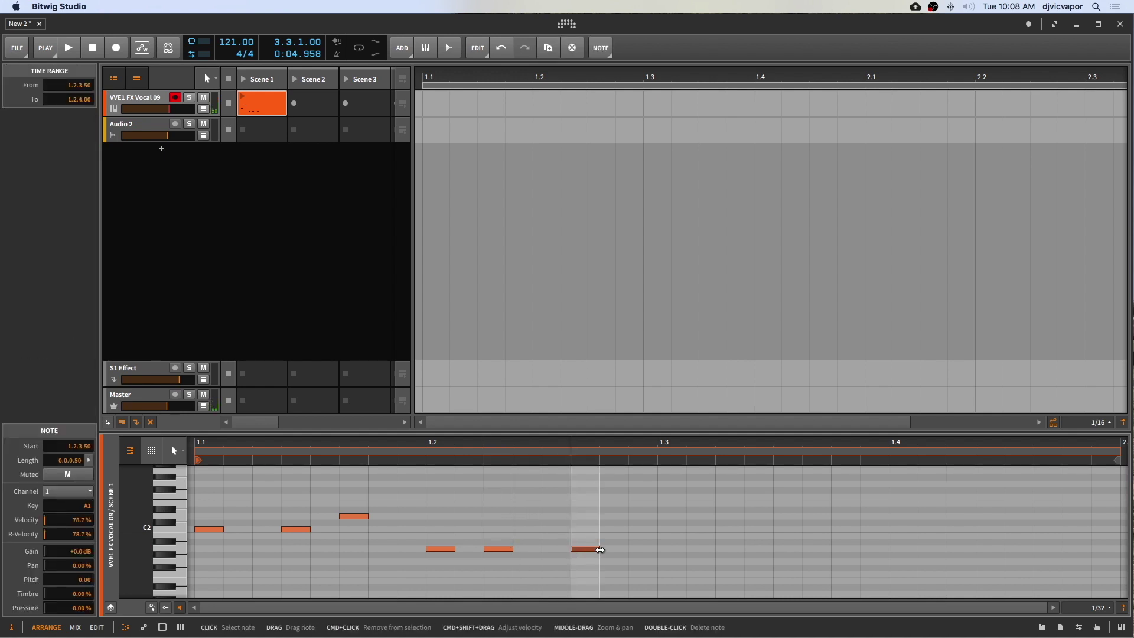
Step: Extend the last A1 note to beat 1.3 and add notes of the same length at C2, G1 and D#2 in the second half
drag(598, 548, 648, 544)
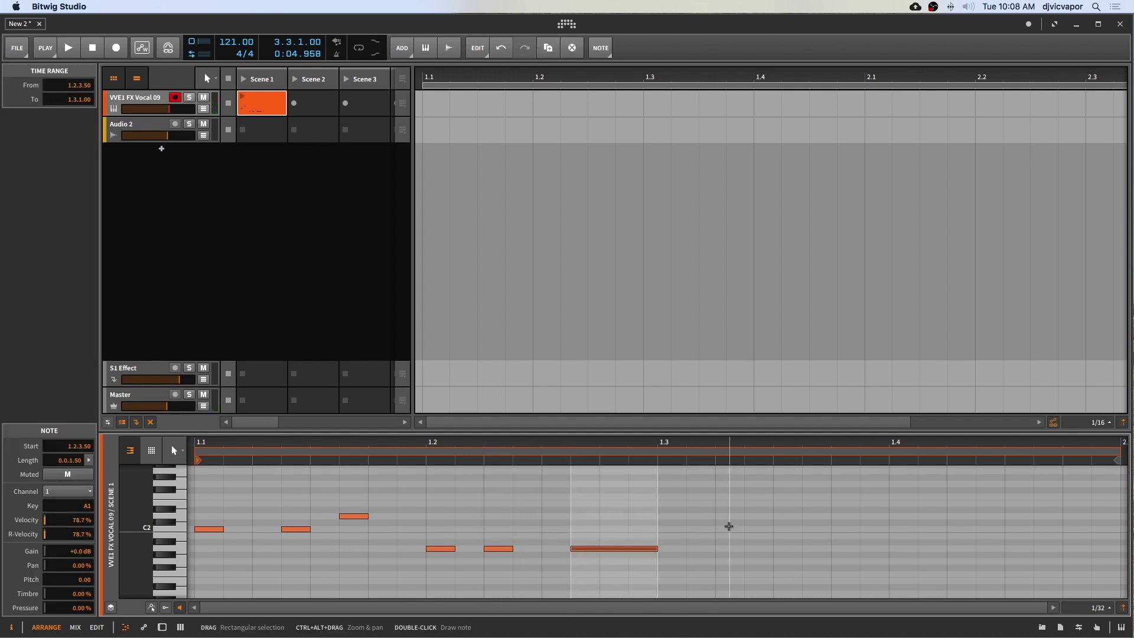
double_click(732, 528)
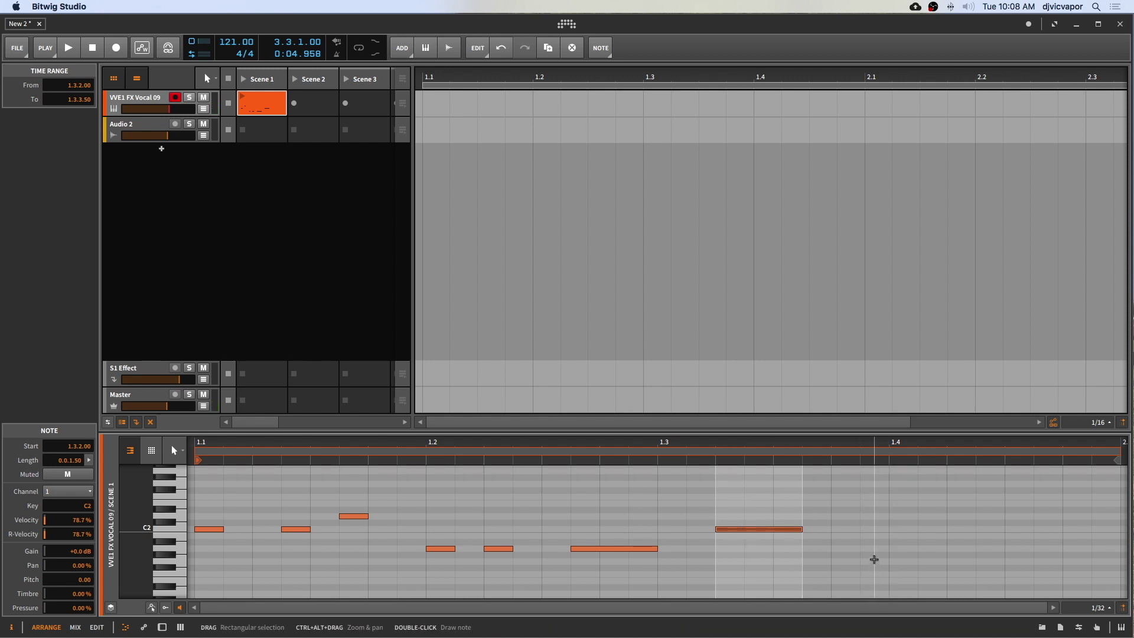
double_click(874, 561)
click(889, 509)
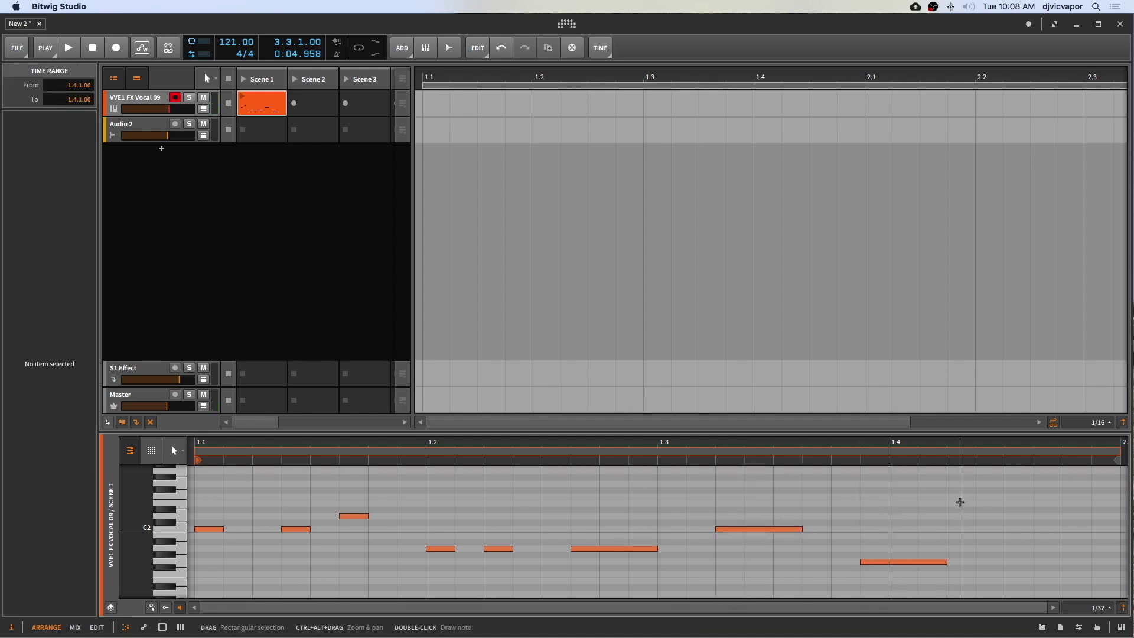
double_click(994, 512)
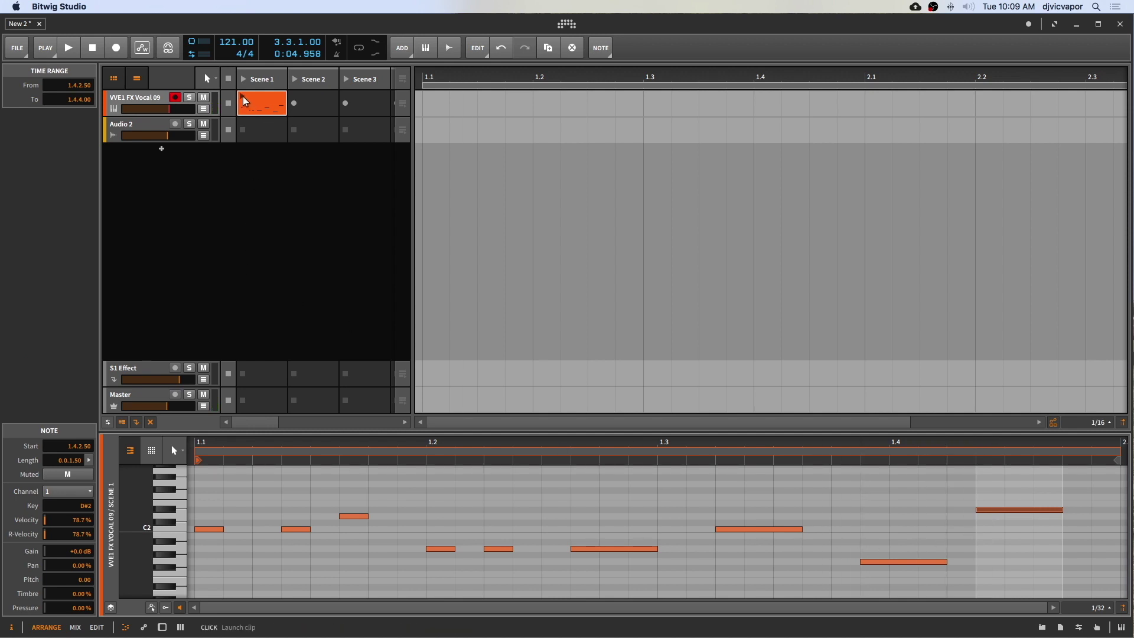
Step: Play the note clip and watch the play position in the Sampler's expanded view, stopping and restarting playback
key(space)
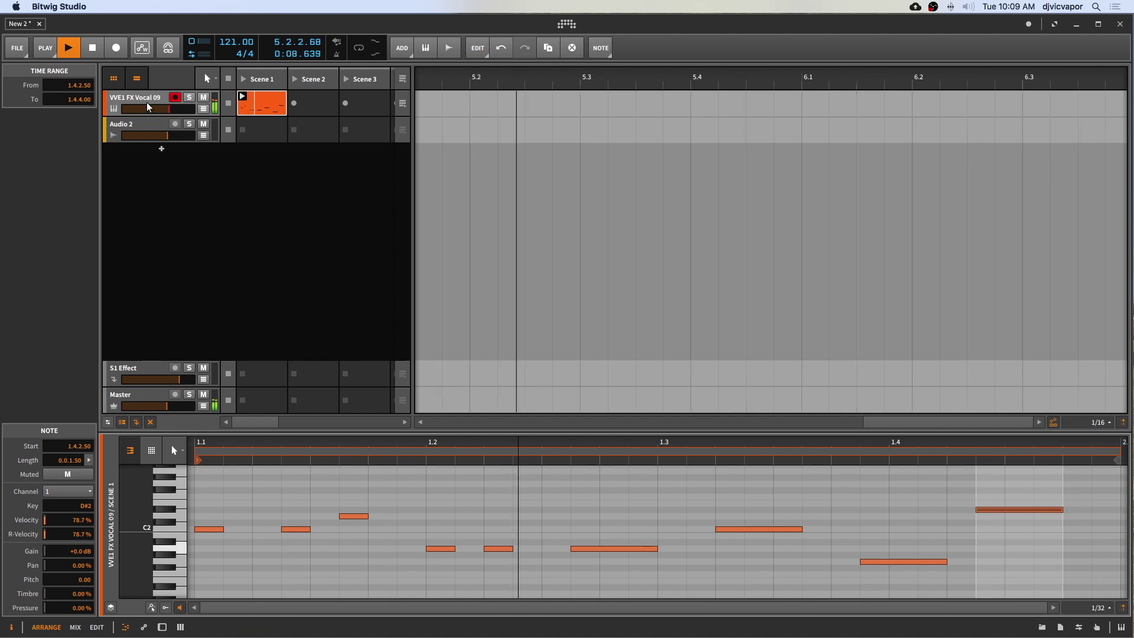
key(d)
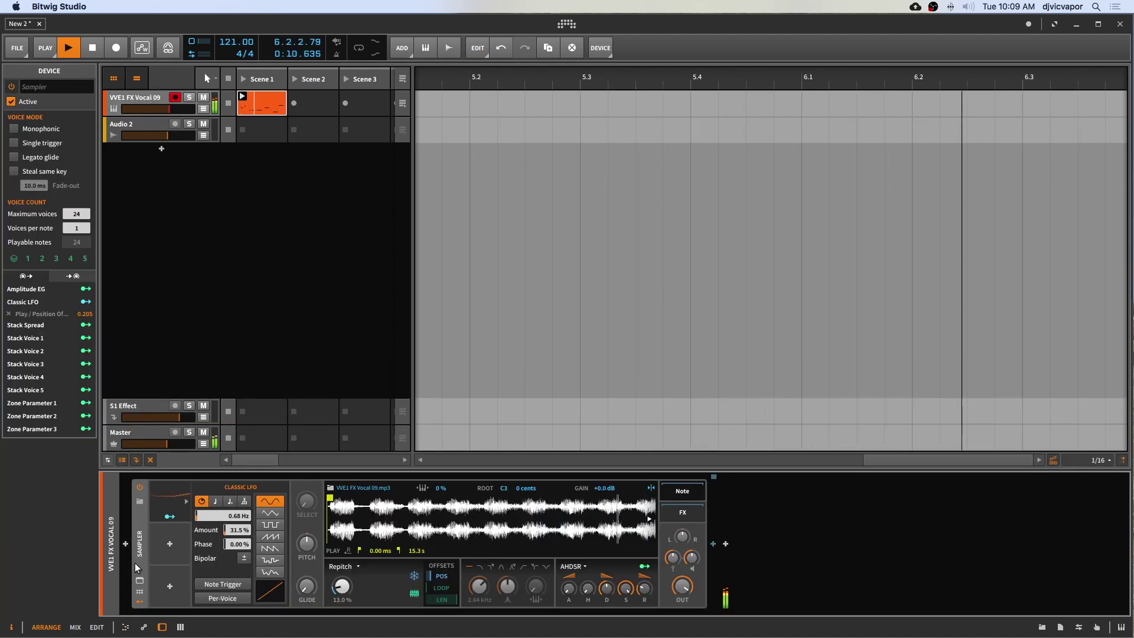
click(139, 580)
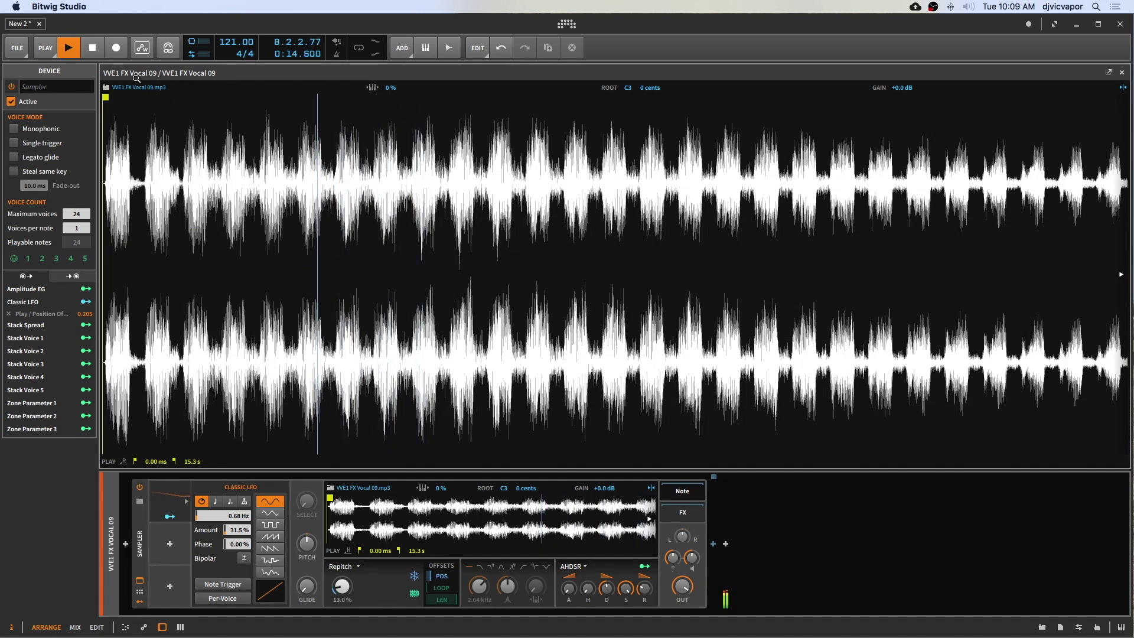
click(93, 49)
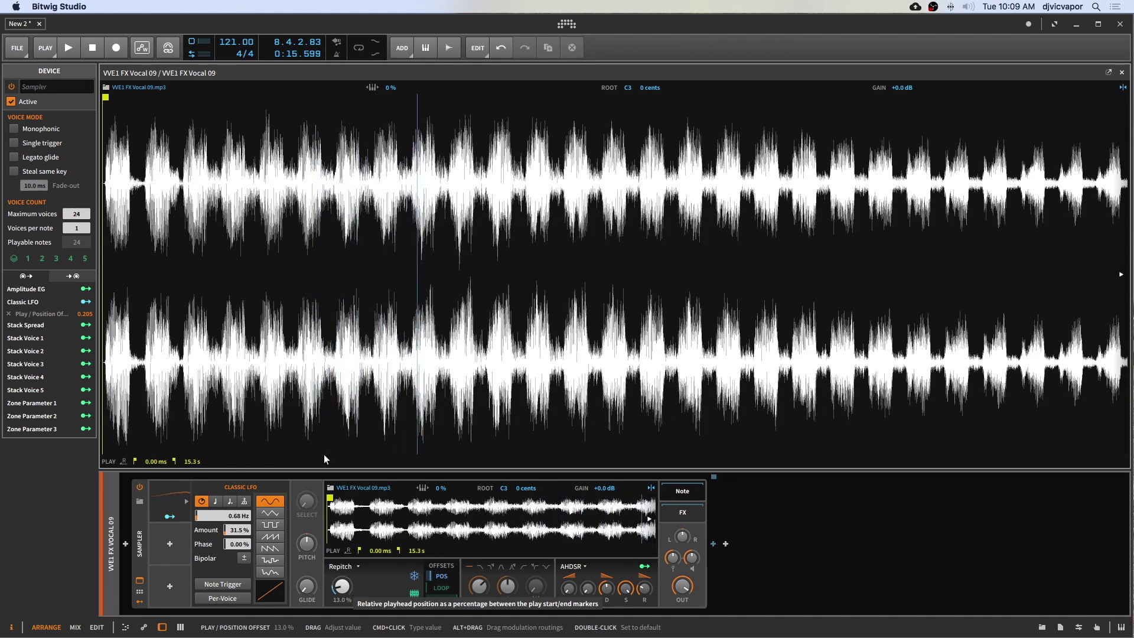
click(77, 52)
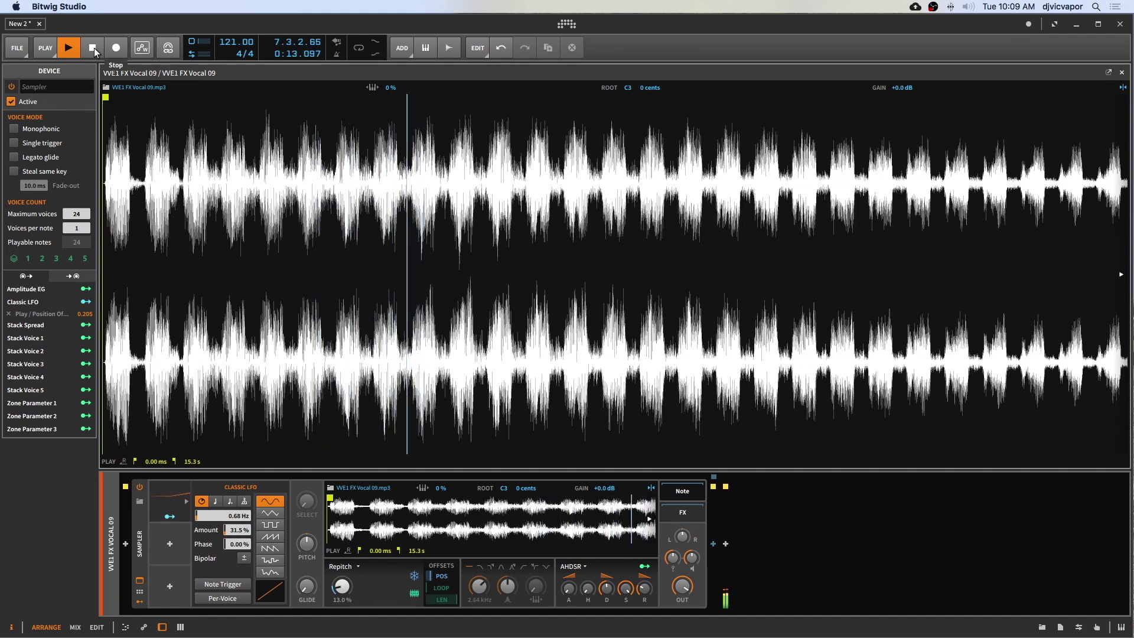
Step: Turn on Note Trigger for the Classic LFO, trying Per-Voice and switching it off again, and close the Sampler's expanded view
click(240, 585)
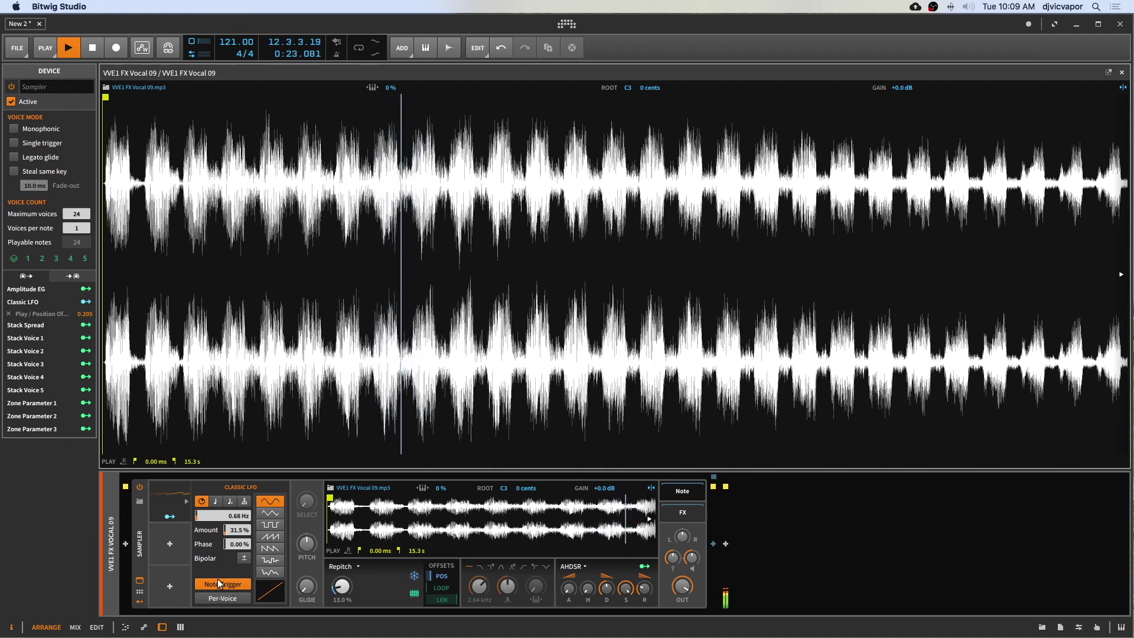
click(220, 596)
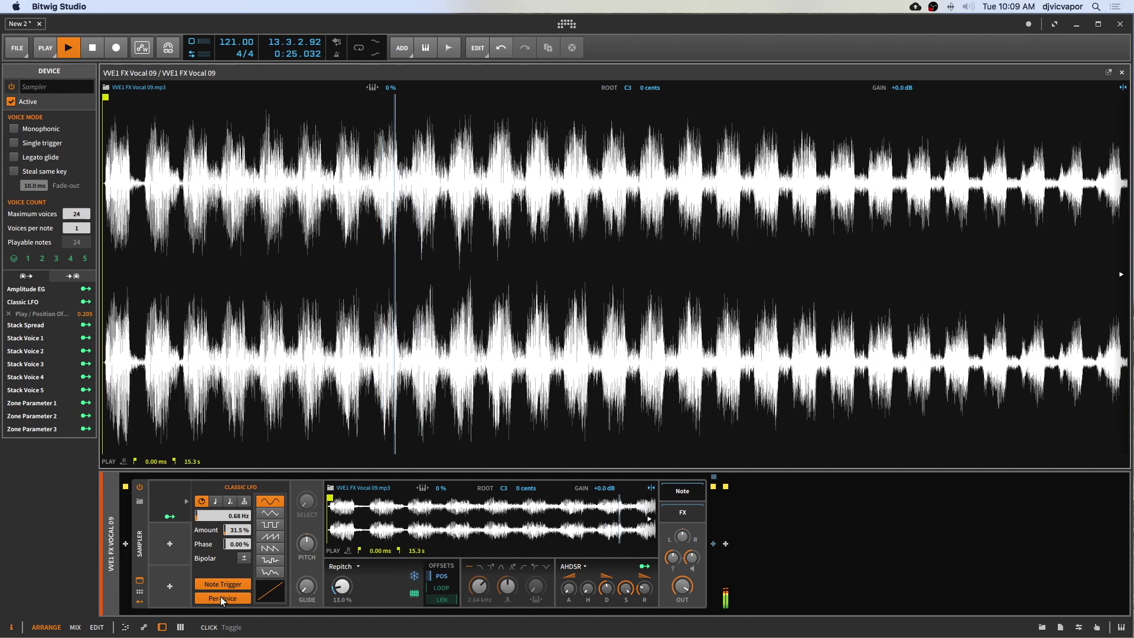
click(221, 596)
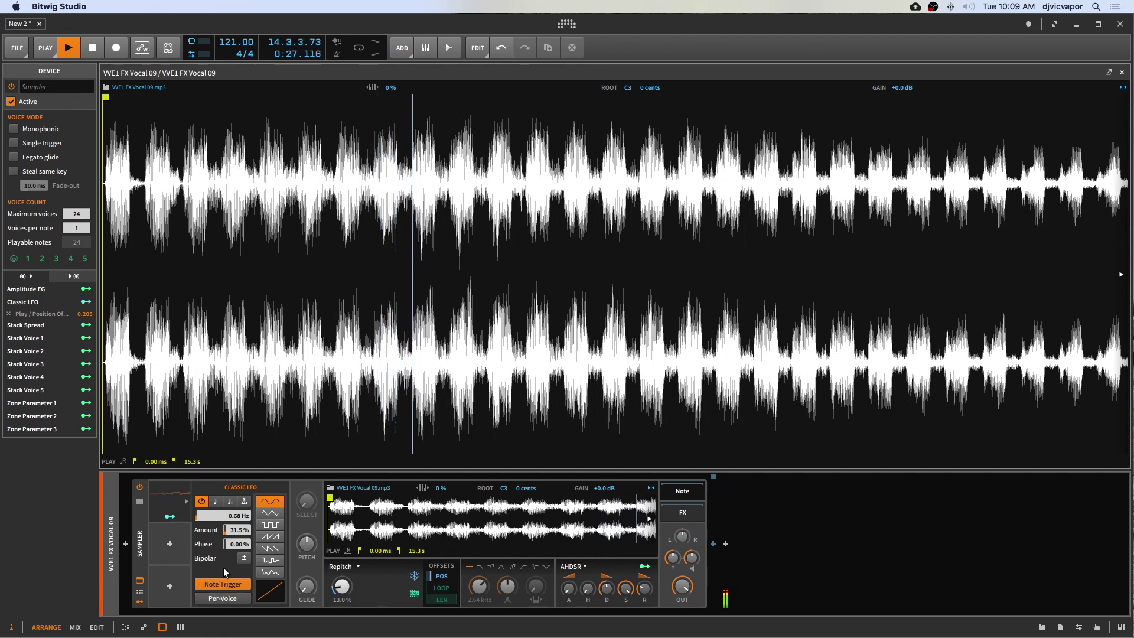
click(243, 558)
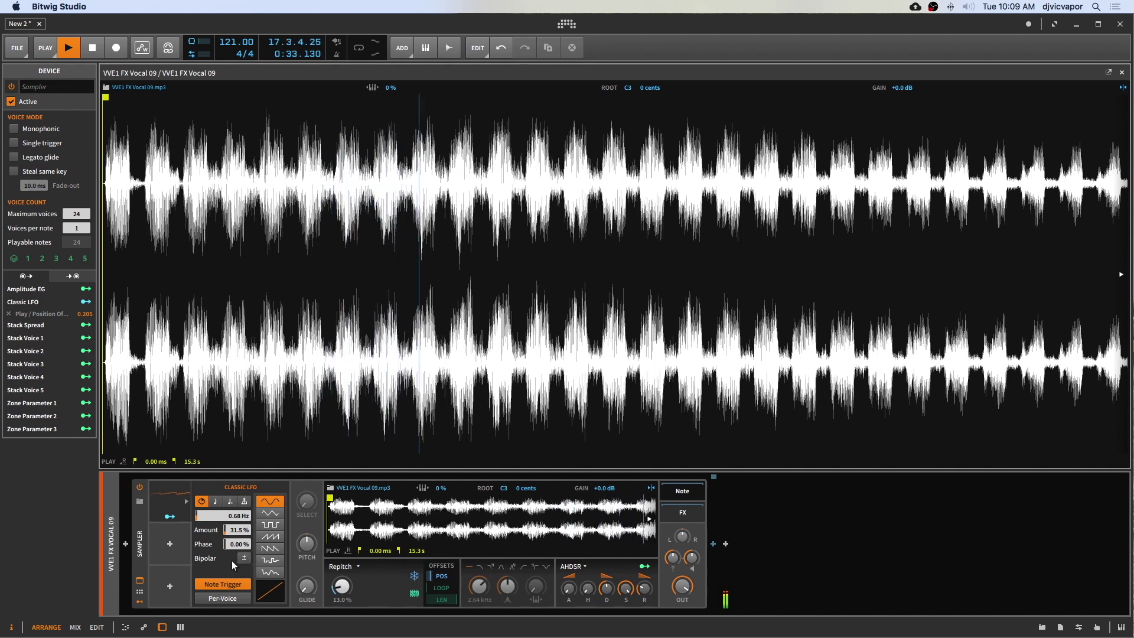
key(space)
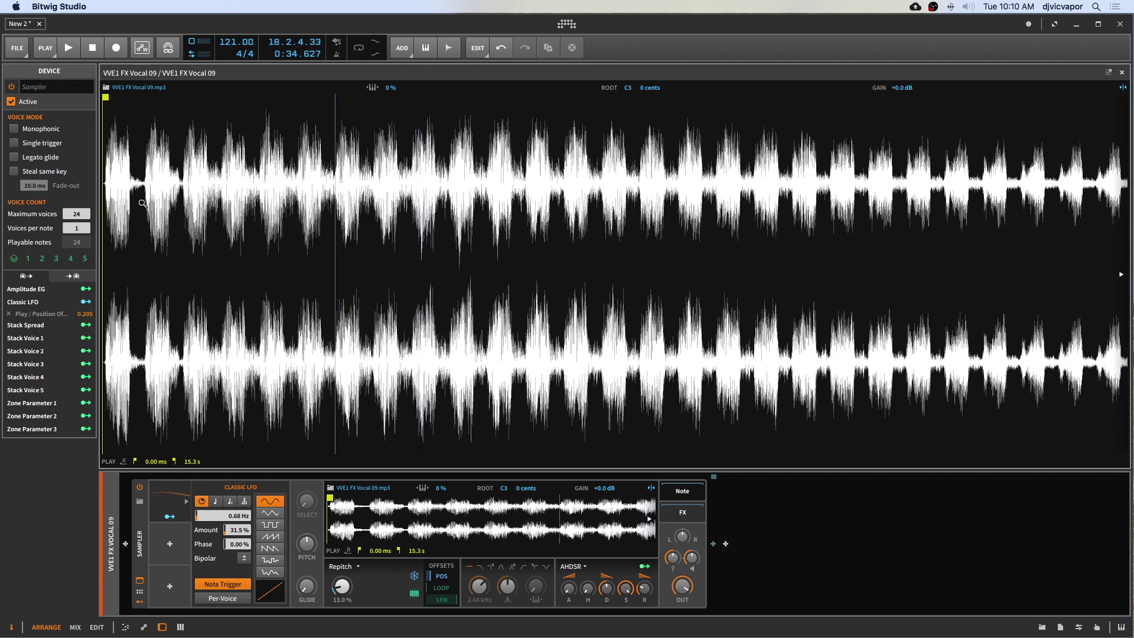
click(140, 582)
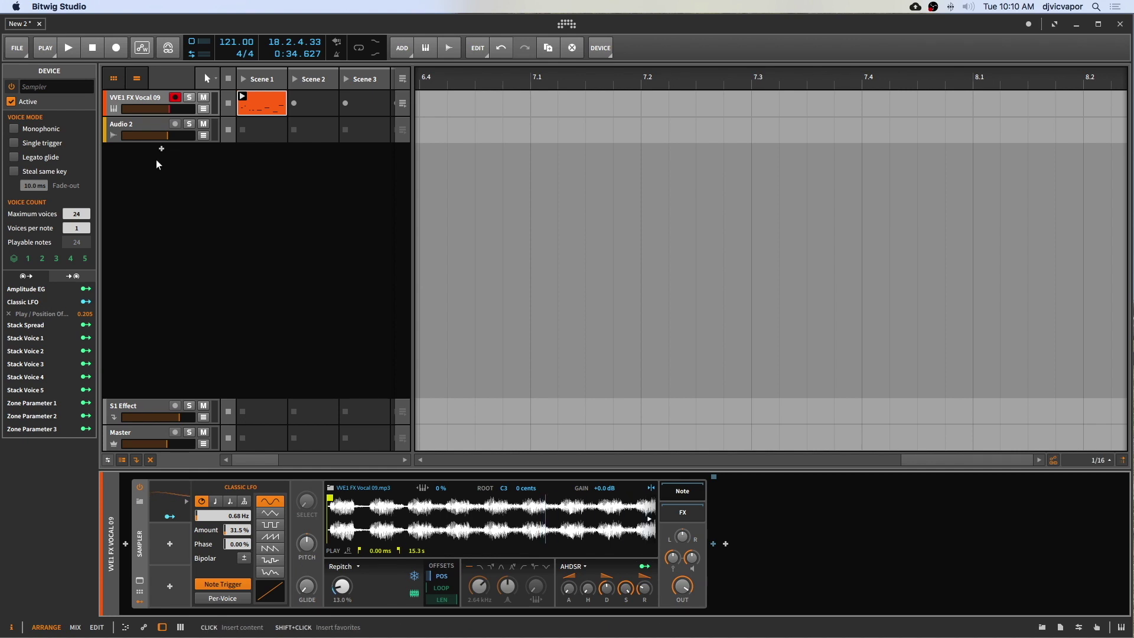
Step: Add a new instrument track directly below the vocal track
right_click(159, 177)
click(167, 184)
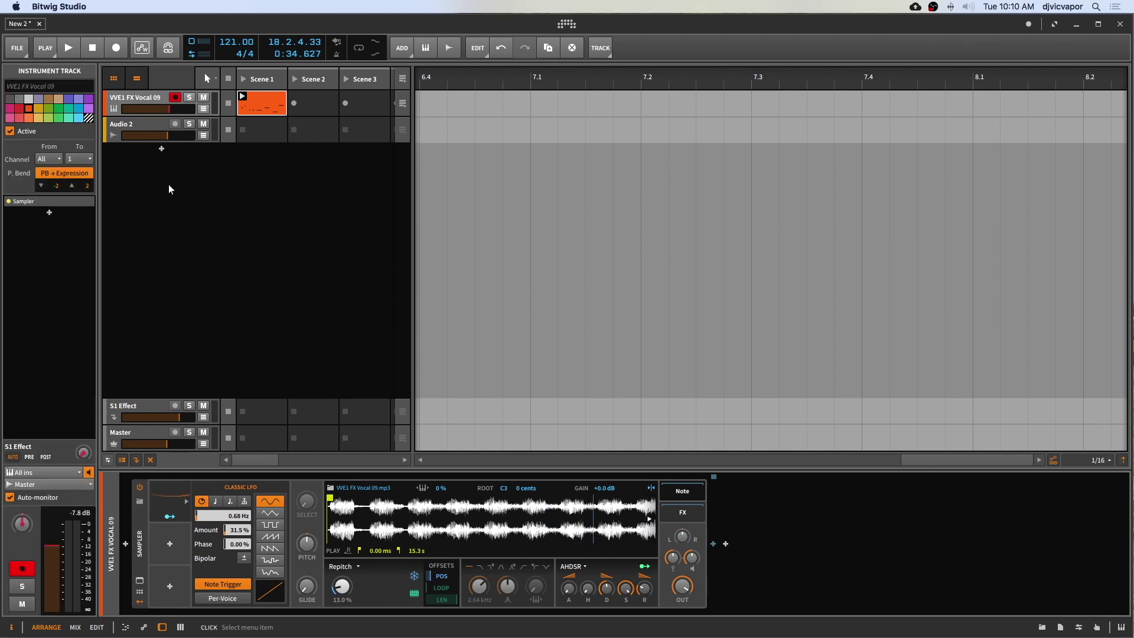
drag(153, 155, 151, 128)
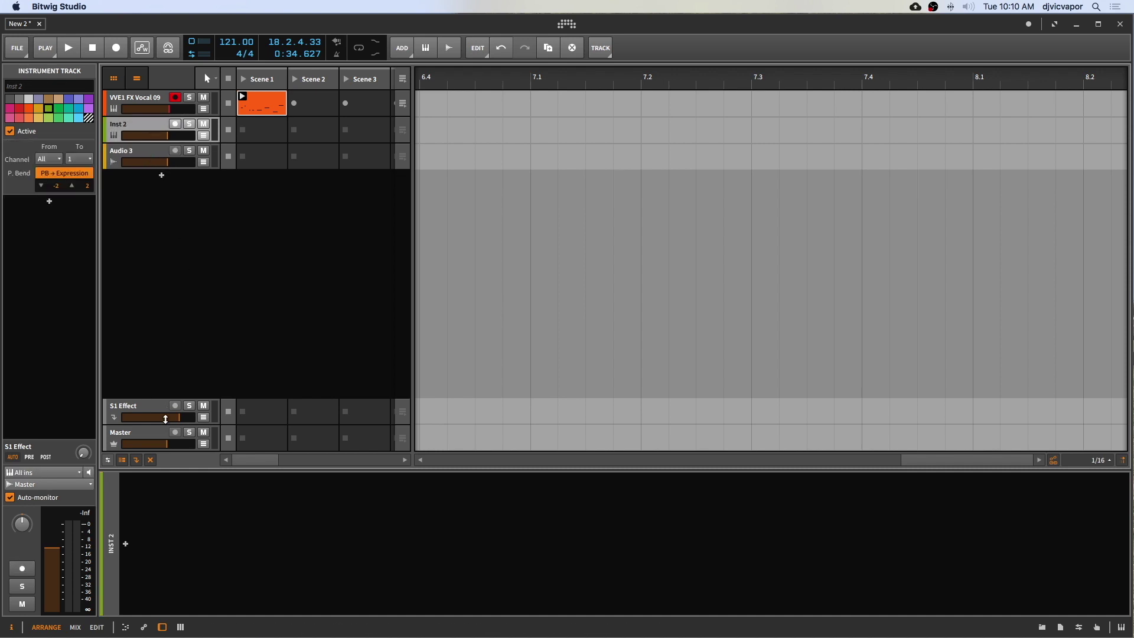
Step: Insert Bitwig's Sampler from the Synth category on the new instrument track and set its playback mode to Cycles
double_click(123, 610)
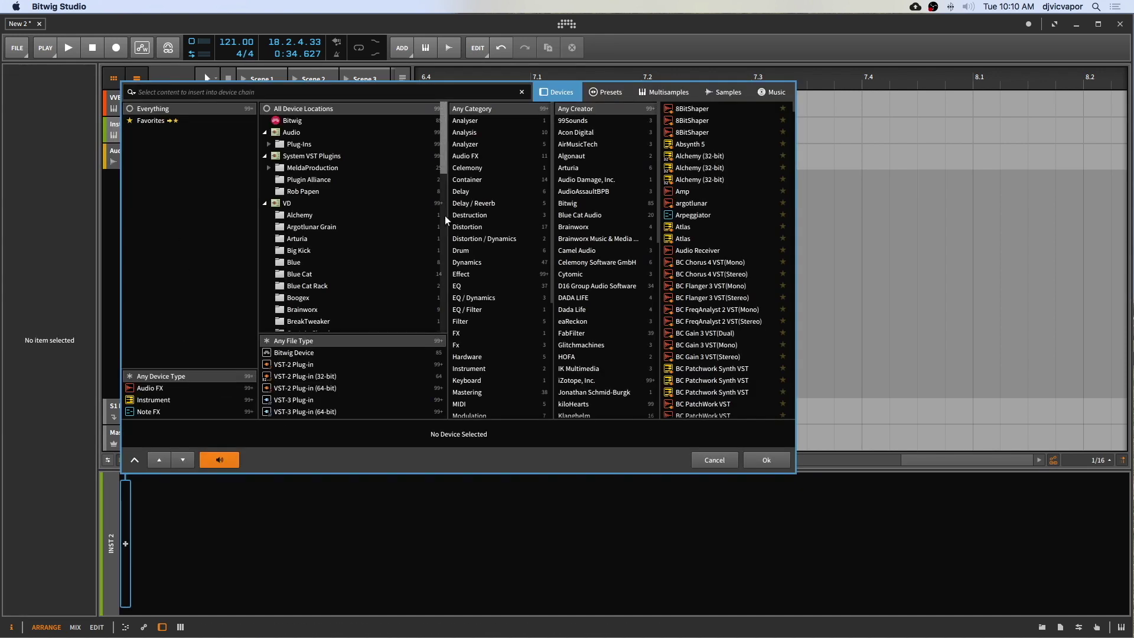
click(342, 124)
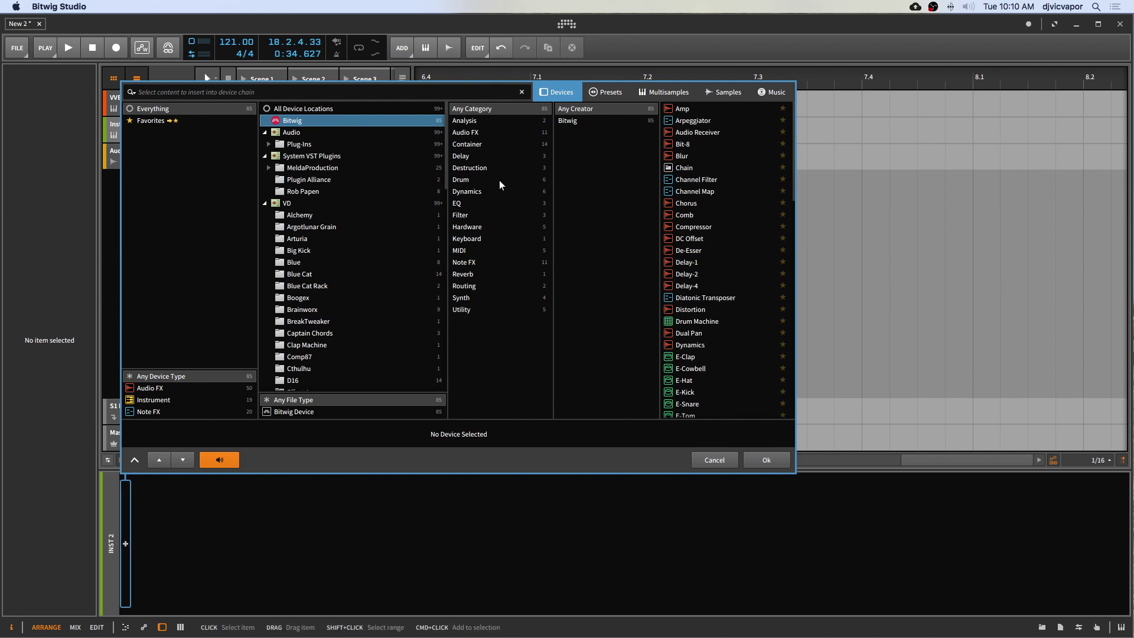
click(464, 298)
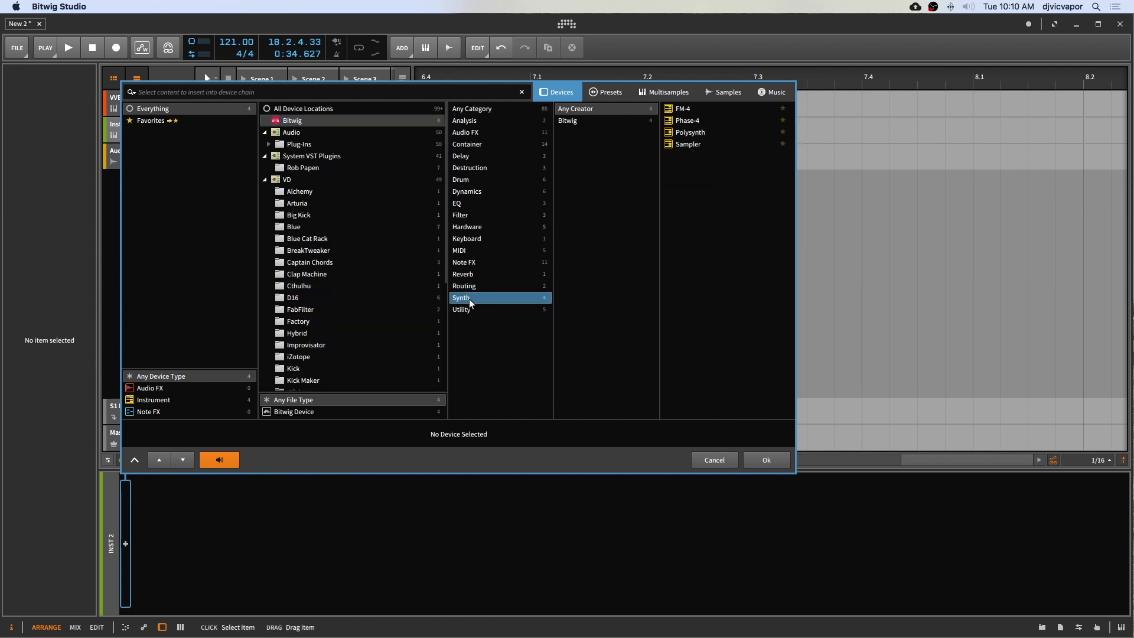
click(673, 145)
click(768, 454)
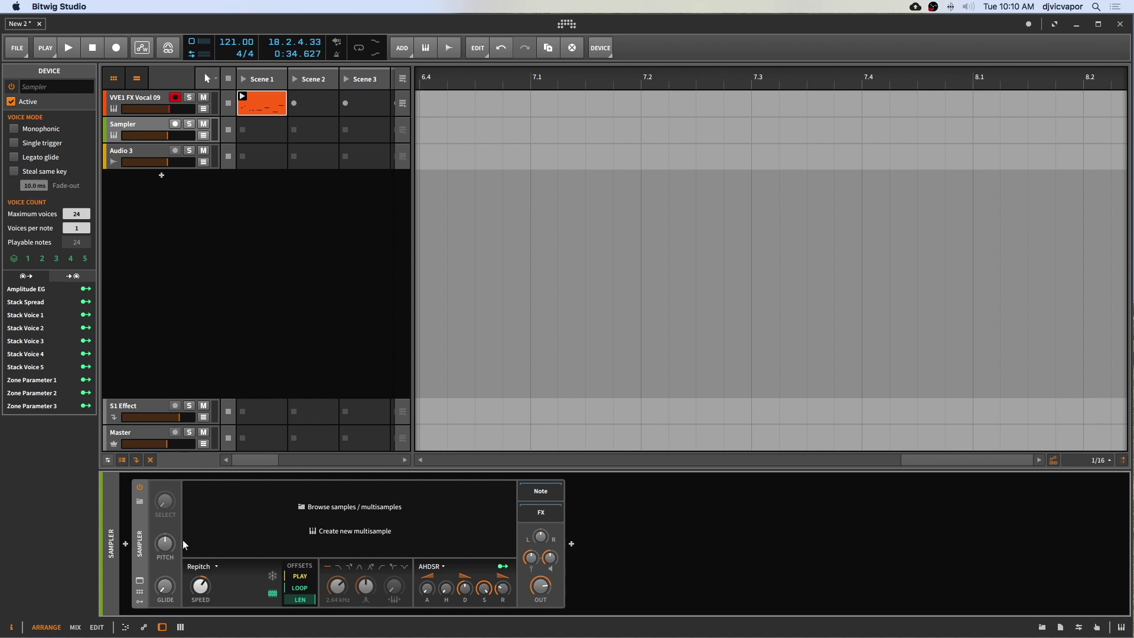
click(211, 568)
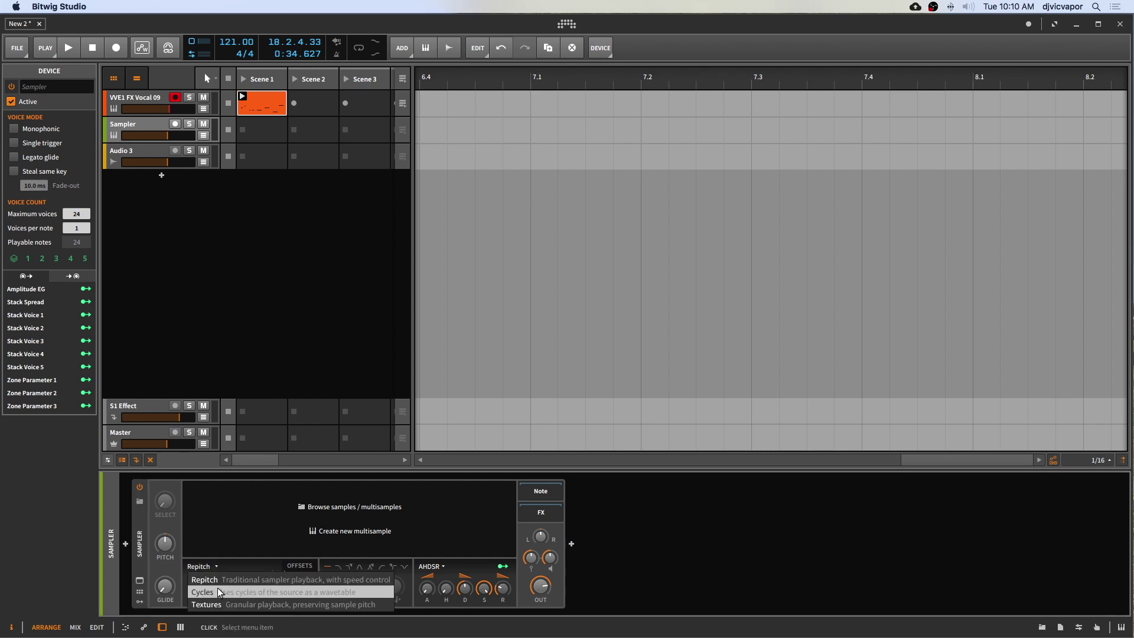
click(218, 591)
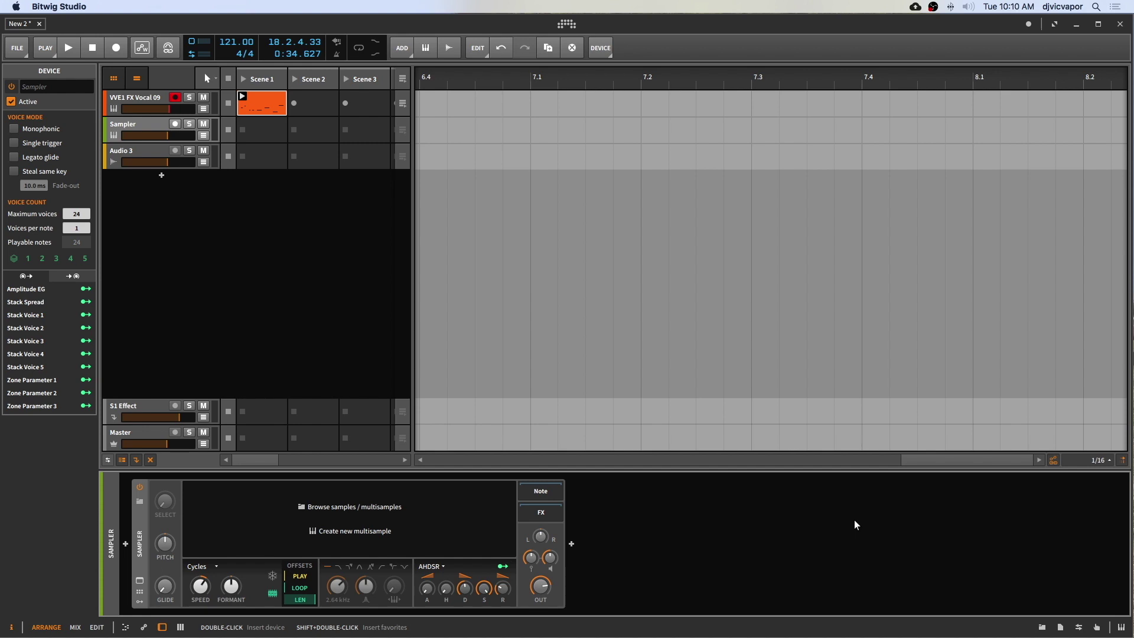
Step: Load "002 Drum Beat 122bpm - SD Zenhiser.wav" from the SD - Drum Beats folder into the new Sampler and show its expanded view
click(1042, 627)
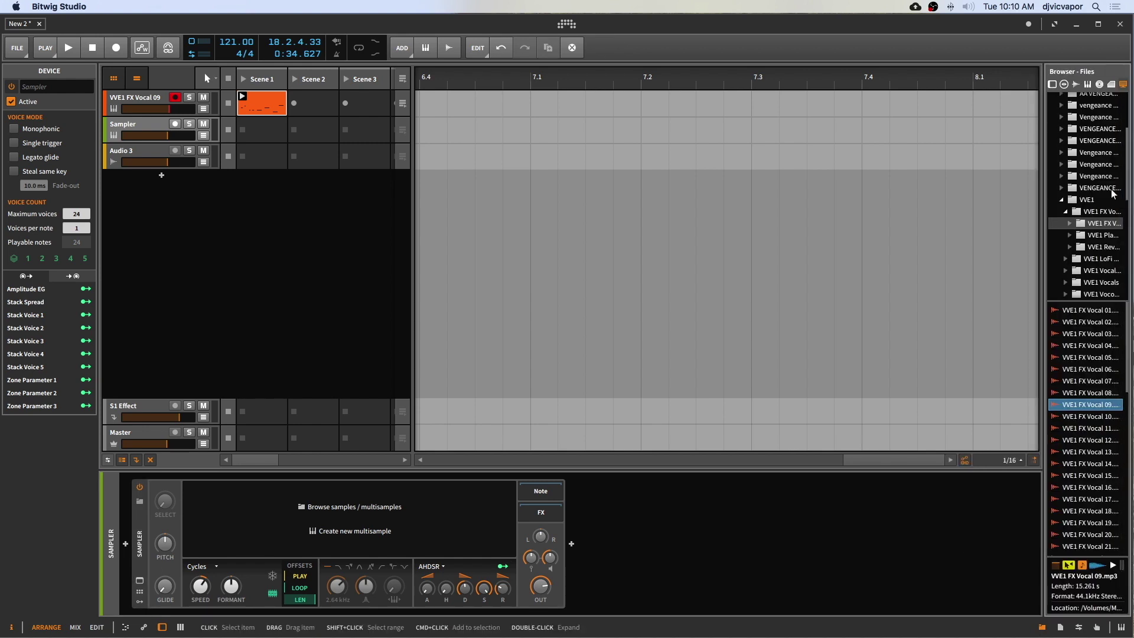
drag(1047, 244, 908, 254)
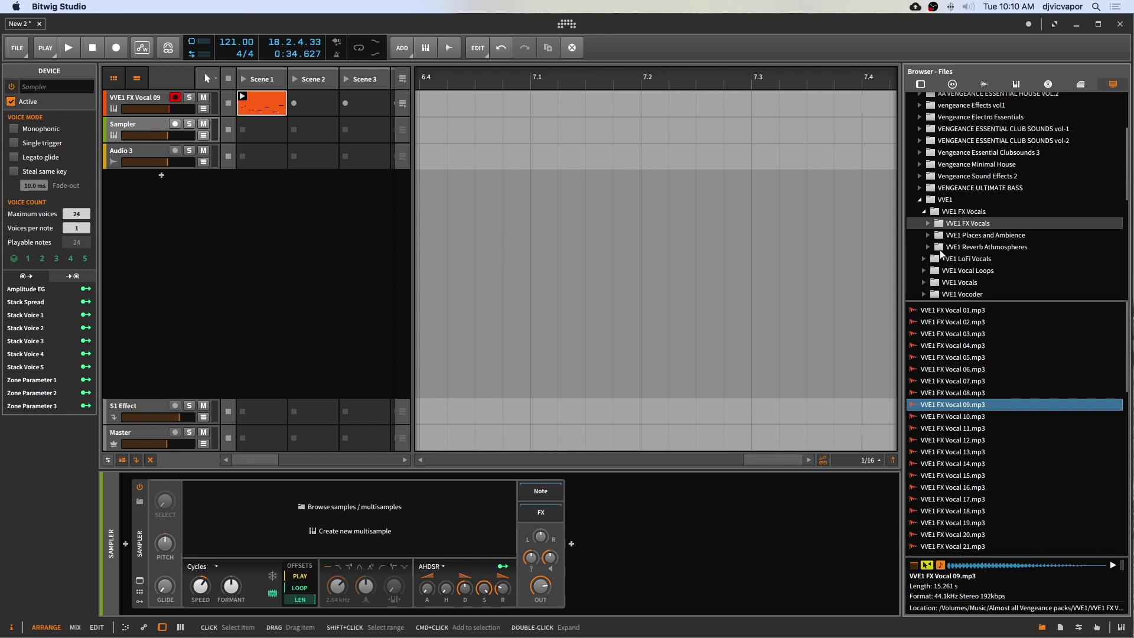
scroll(924, 151, up, 5)
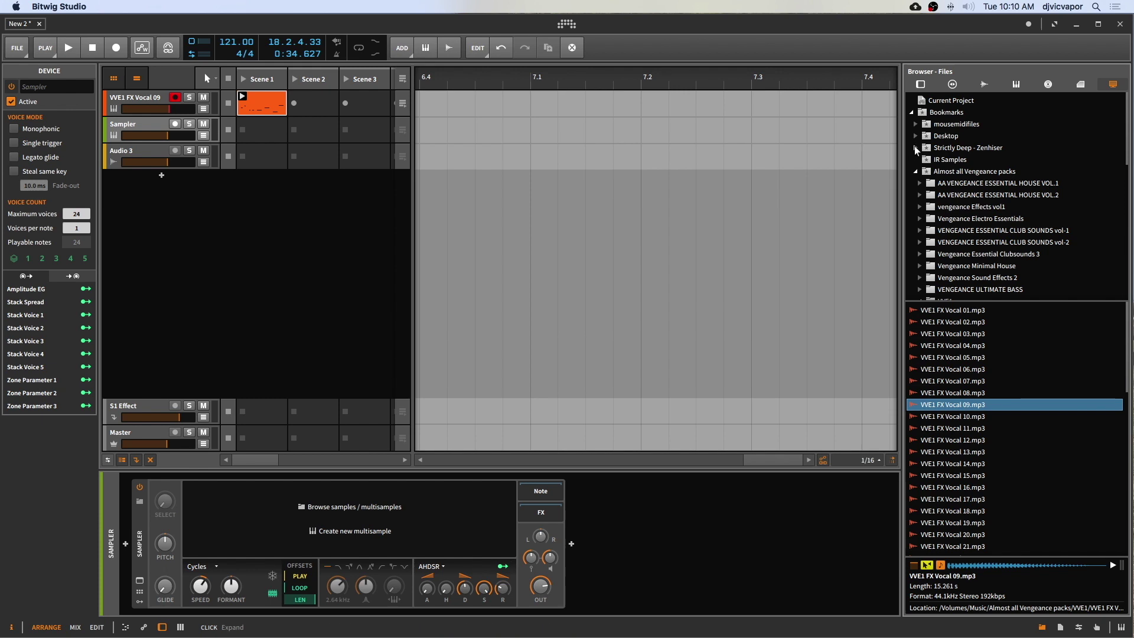
click(916, 148)
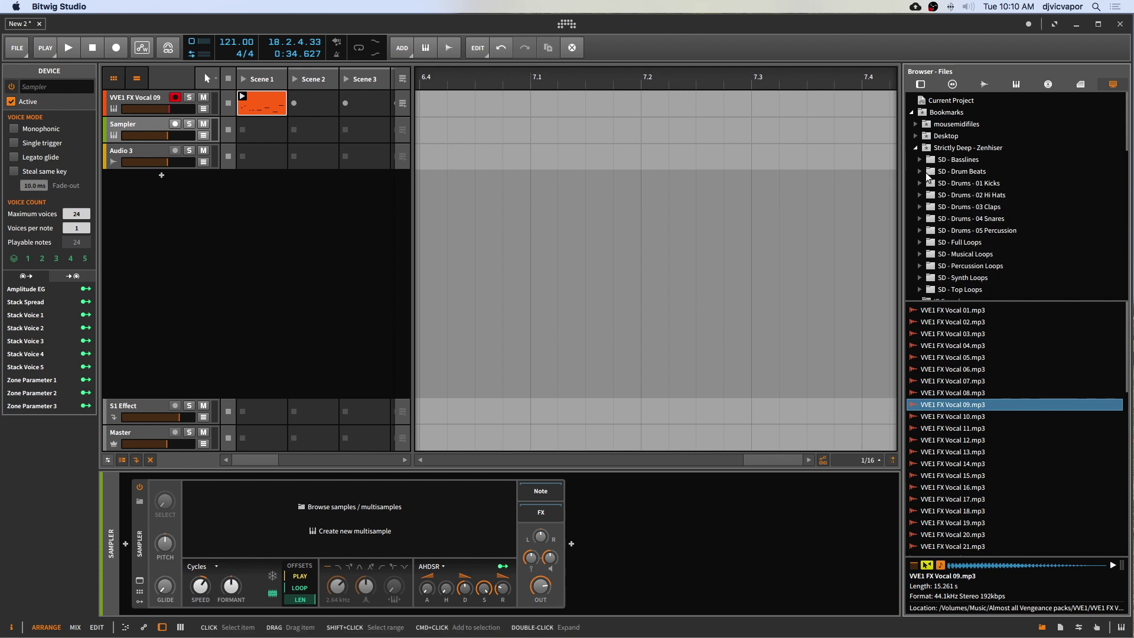
click(927, 172)
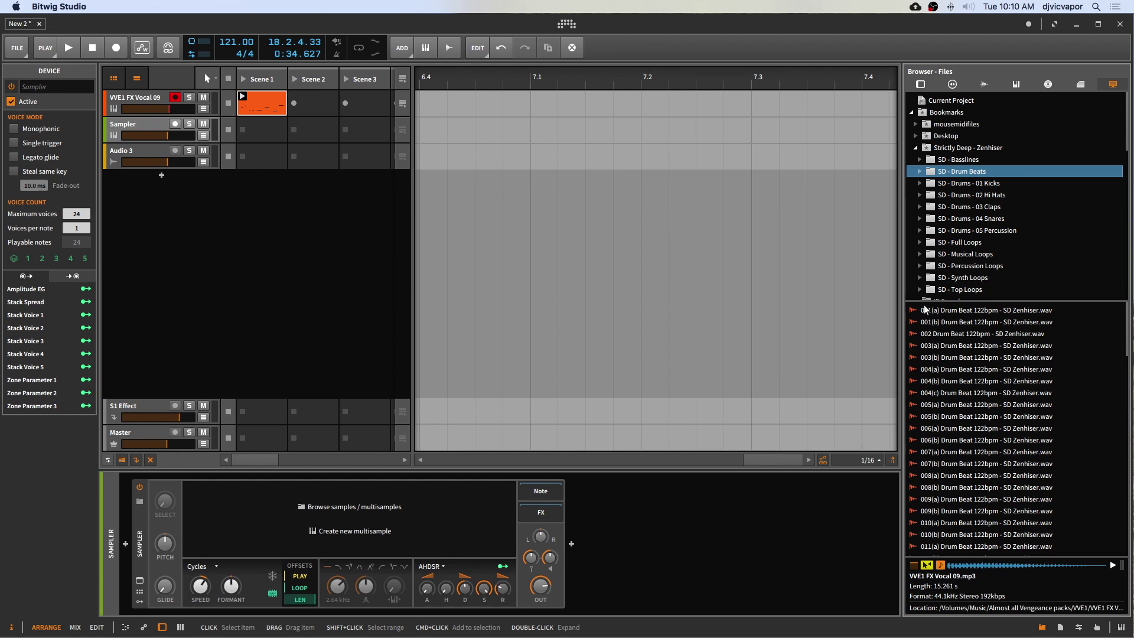
click(945, 335)
drag(952, 338, 437, 519)
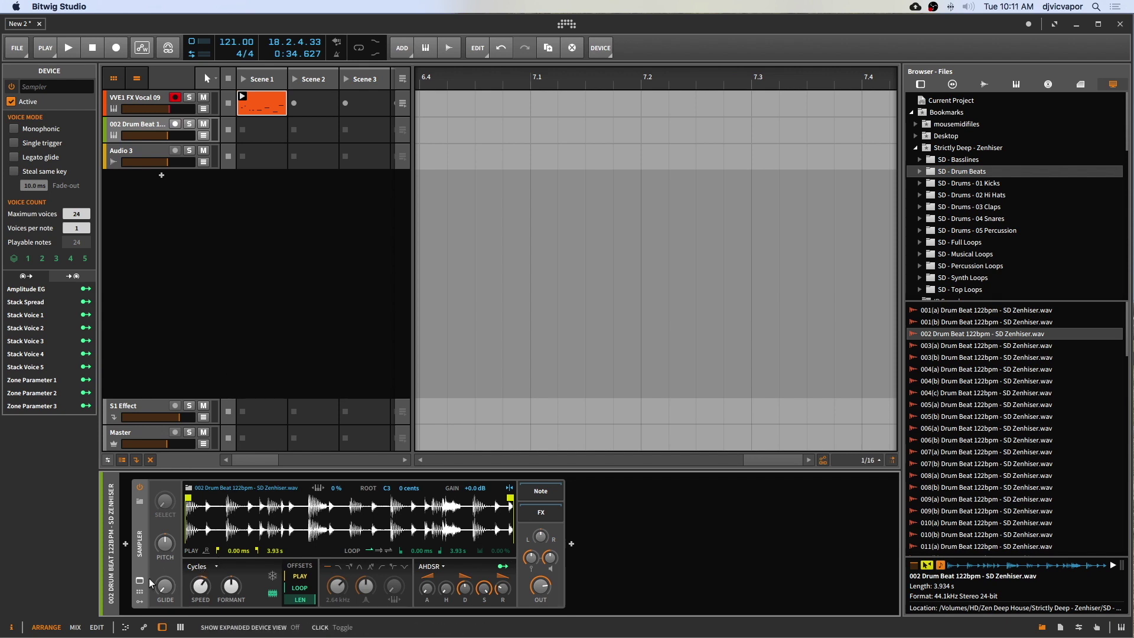
click(1040, 628)
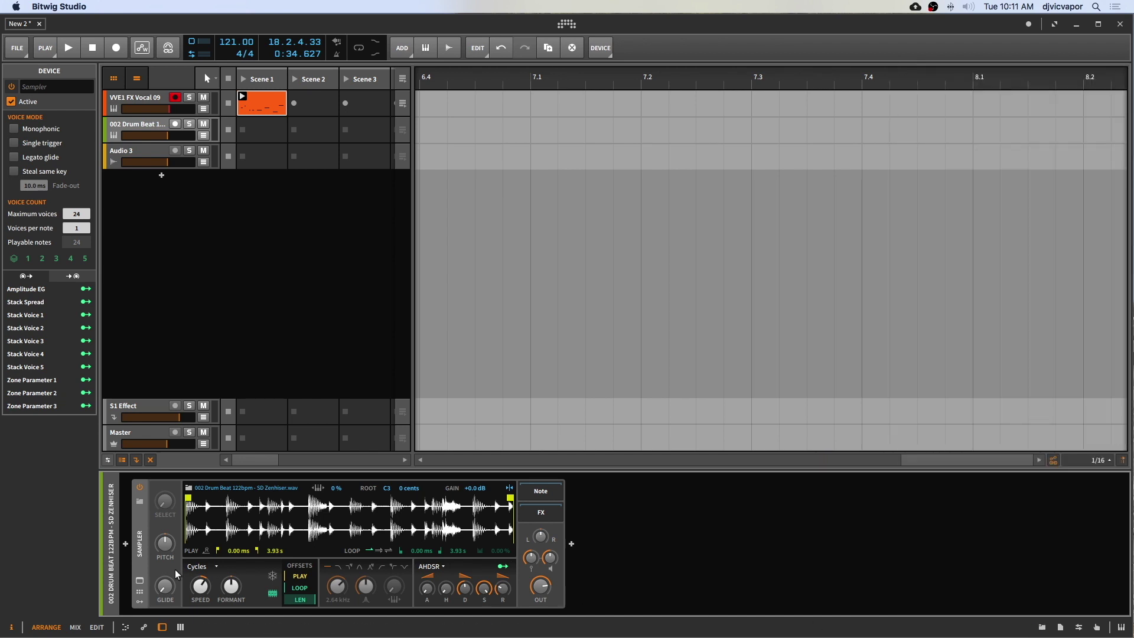
click(139, 582)
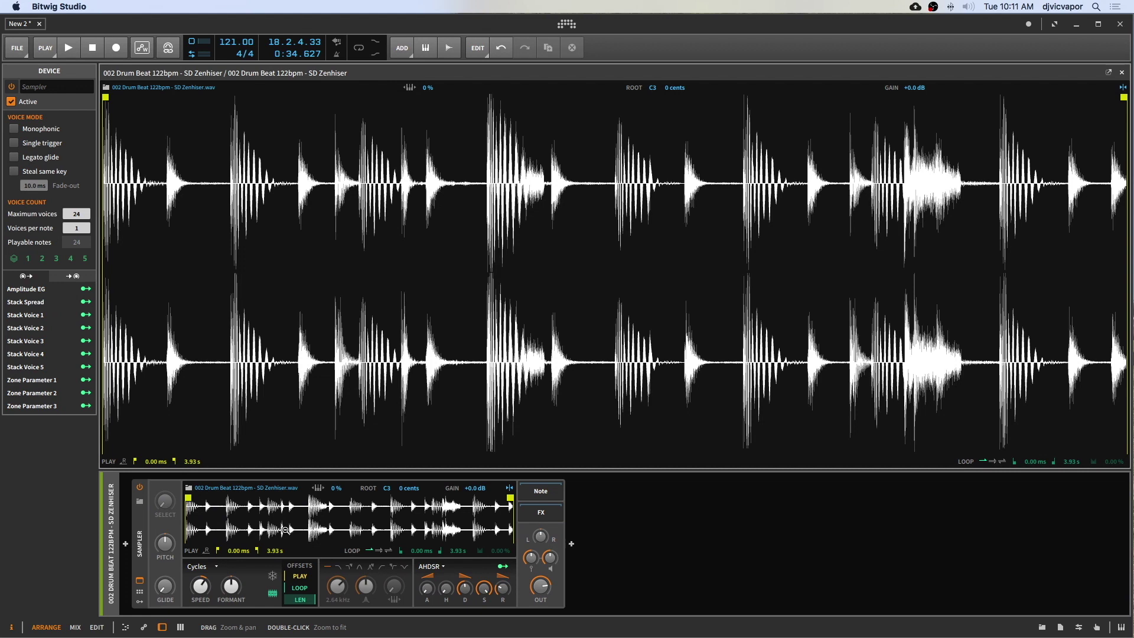
Step: Freeze the drum loop Sampler's playback and record-arm its track in place of the vocal track
click(273, 577)
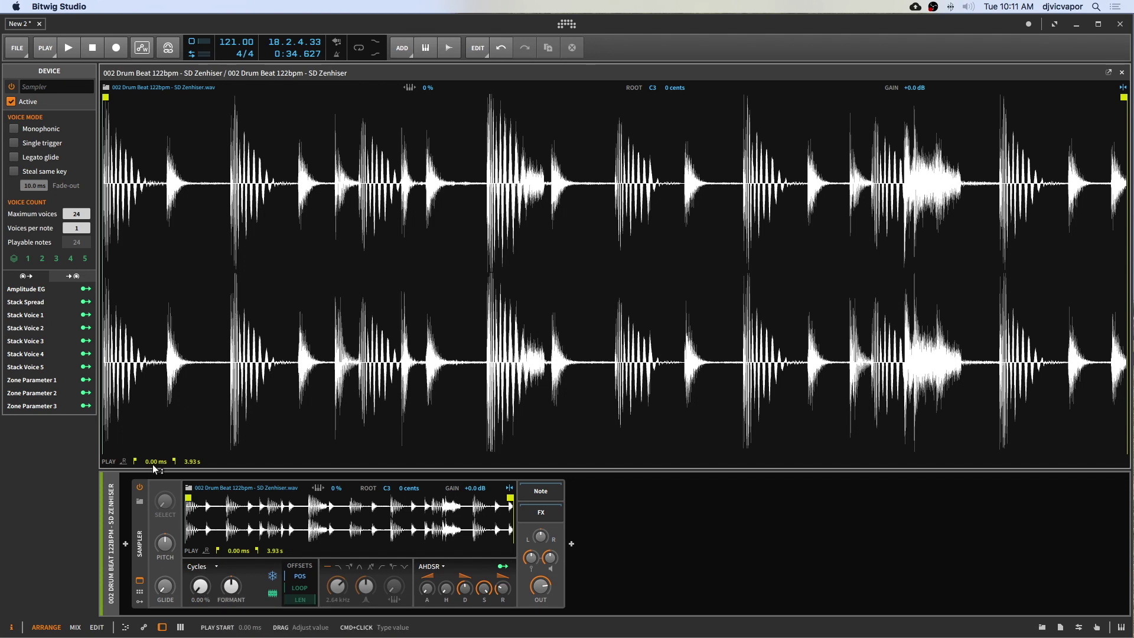
click(142, 584)
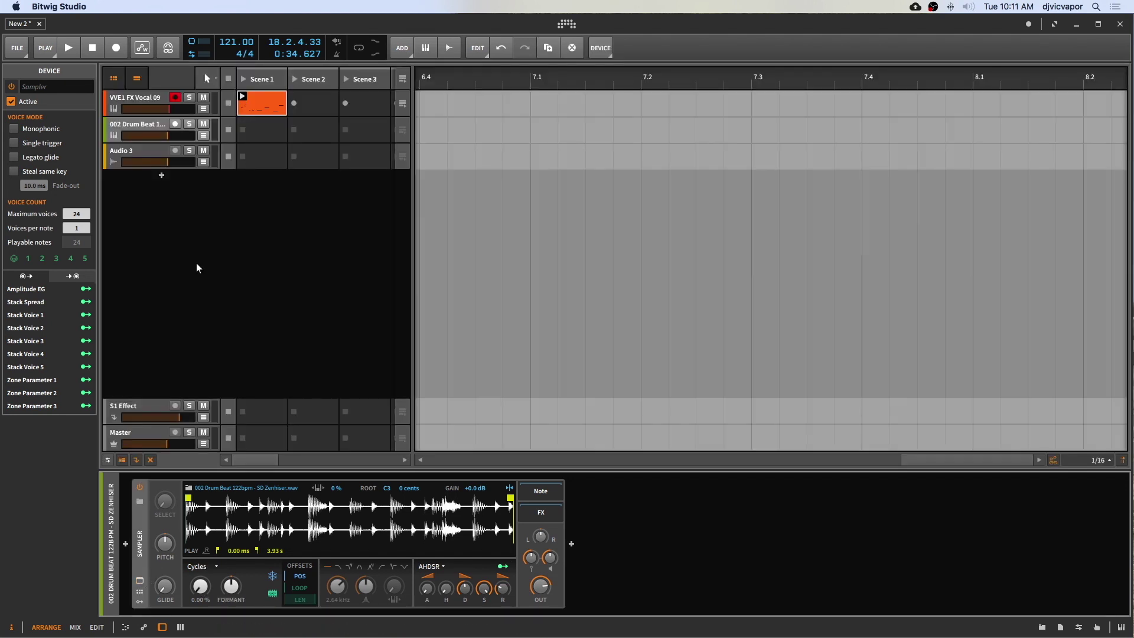
click(175, 125)
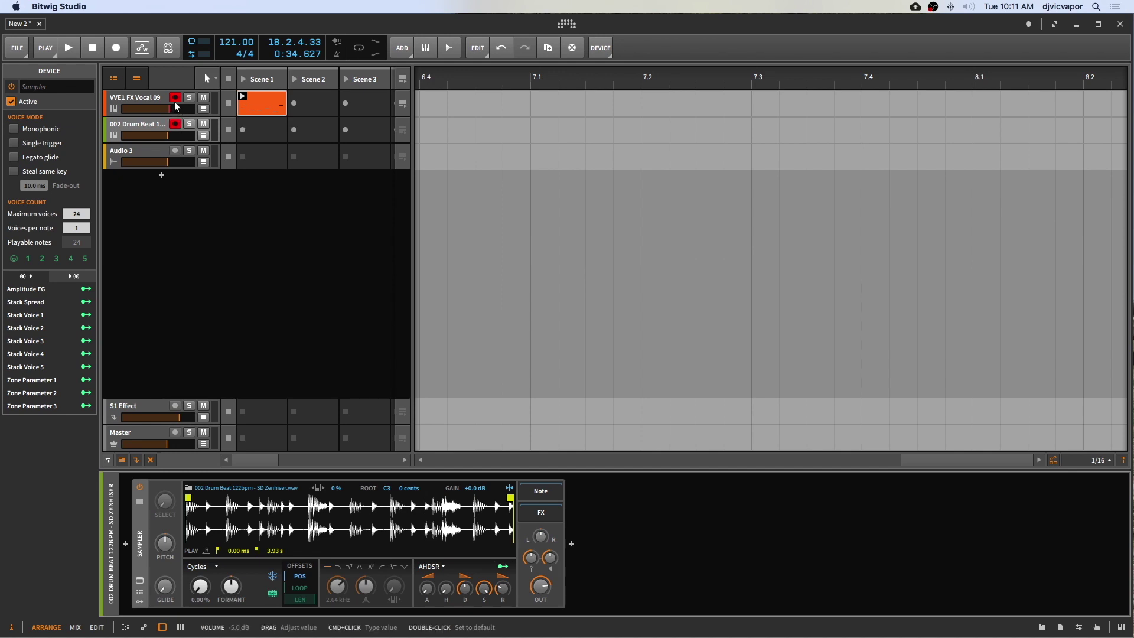
click(175, 99)
click(142, 131)
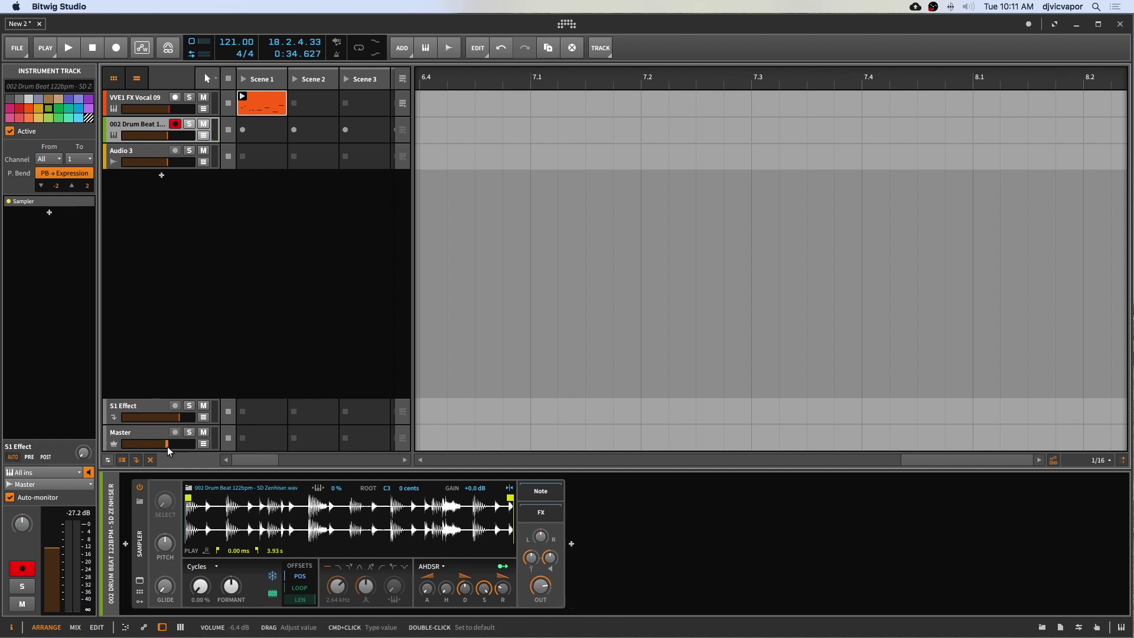
click(139, 584)
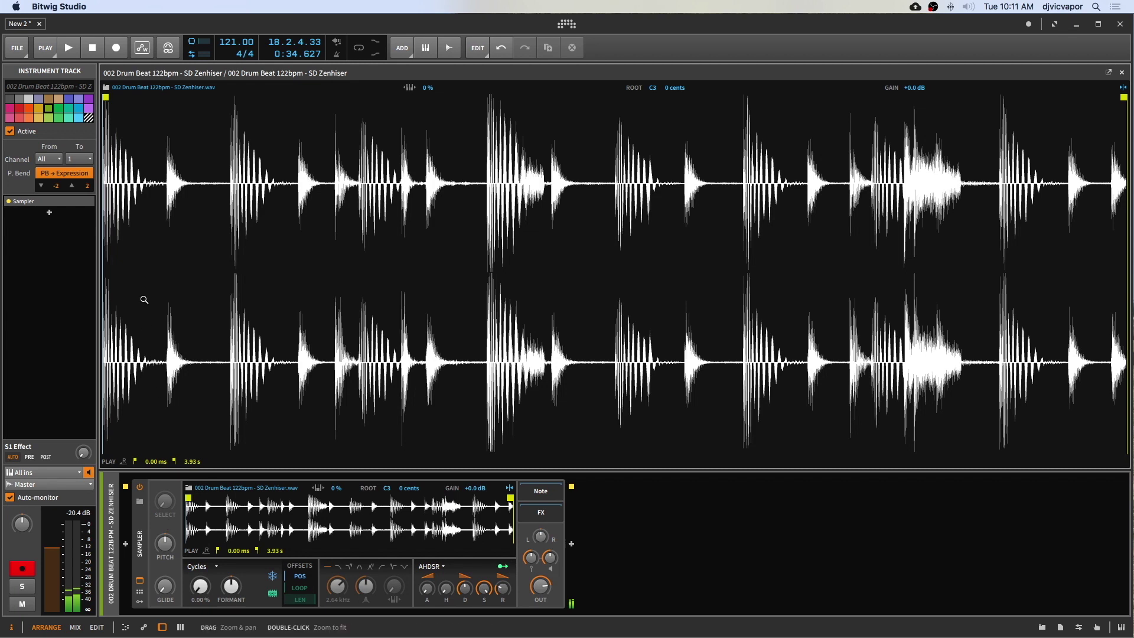
Step: Try the frozen play position at 14.5 % with a raised Formant and keytracking at 100 %
drag(126, 200, 324, 202)
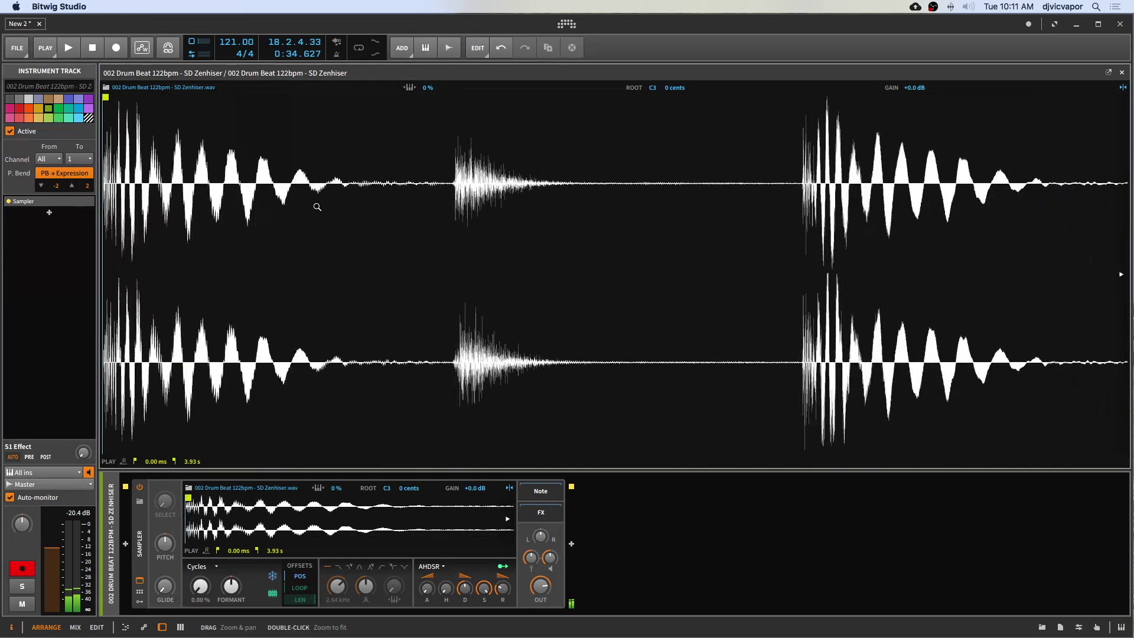
drag(149, 195, 149, 195)
mouse_move(200, 592)
mouse_down()
mouse_move(200, 573)
mouse_move(201, 591)
mouse_up()
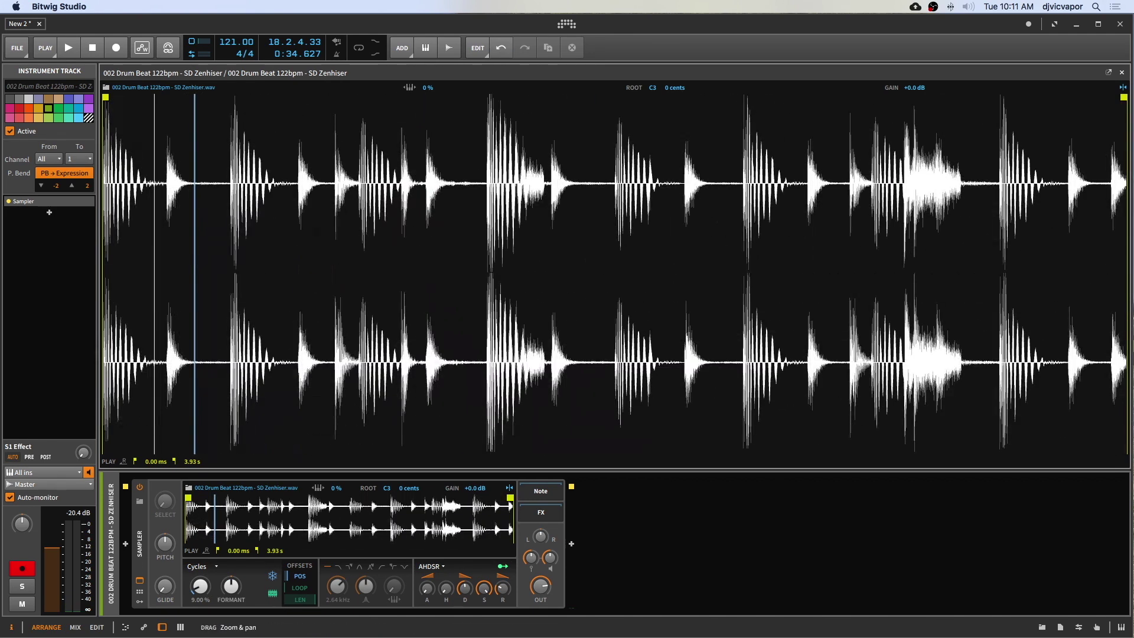
drag(201, 587, 231, 574)
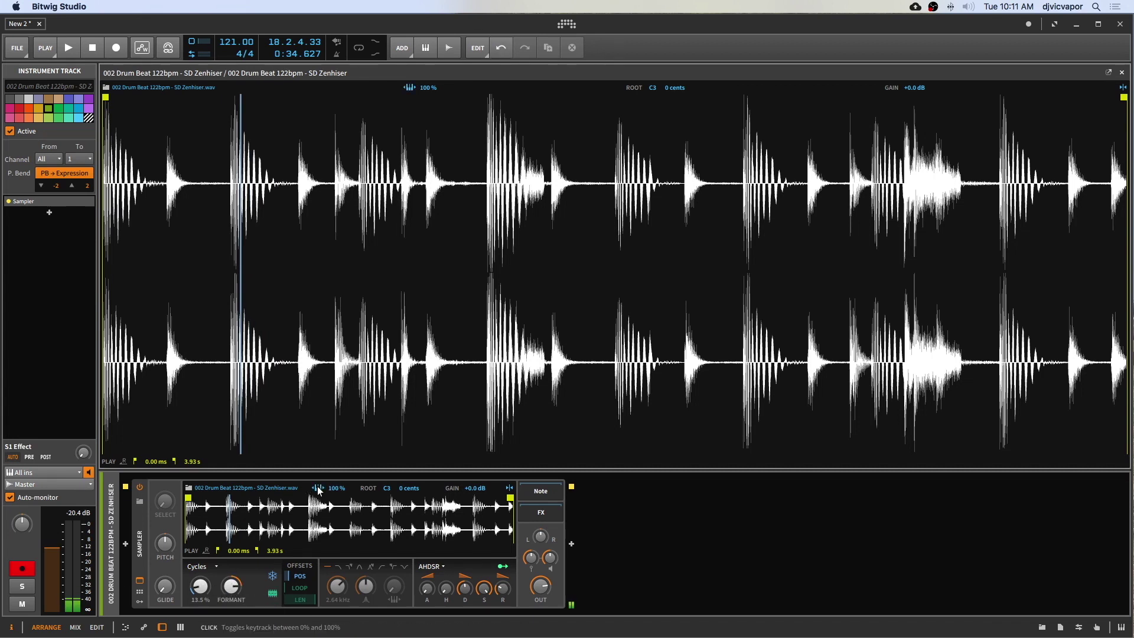
drag(232, 587, 199, 585)
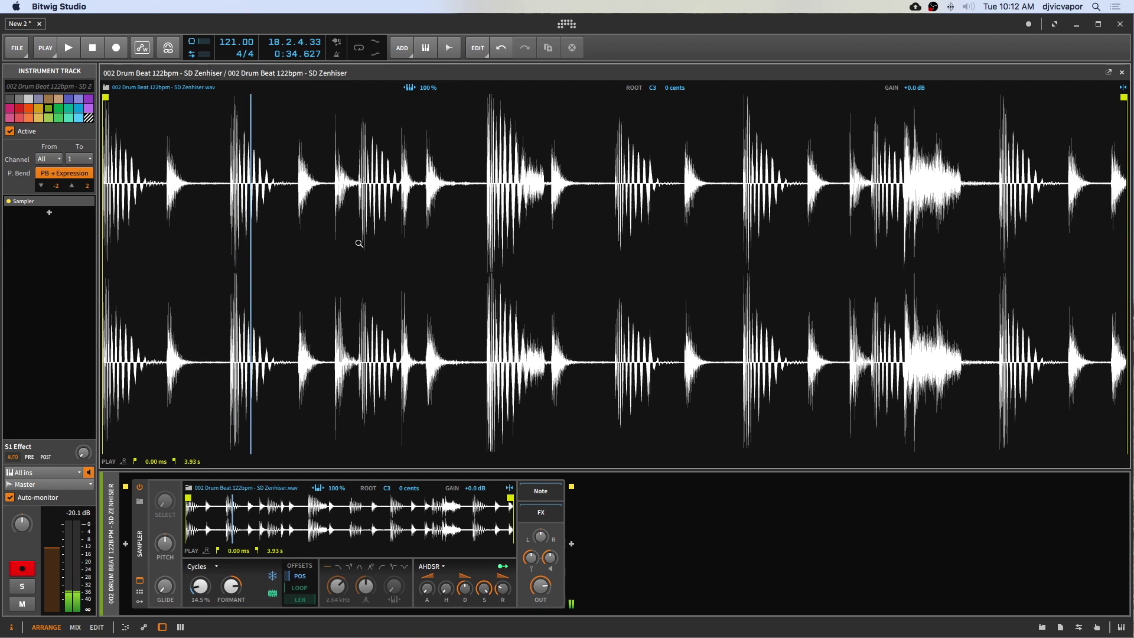
Step: Set keytracking to 0 % with Formant at about +8.88 st, and raise the Sampler's output level
click(410, 93)
drag(229, 589, 229, 586)
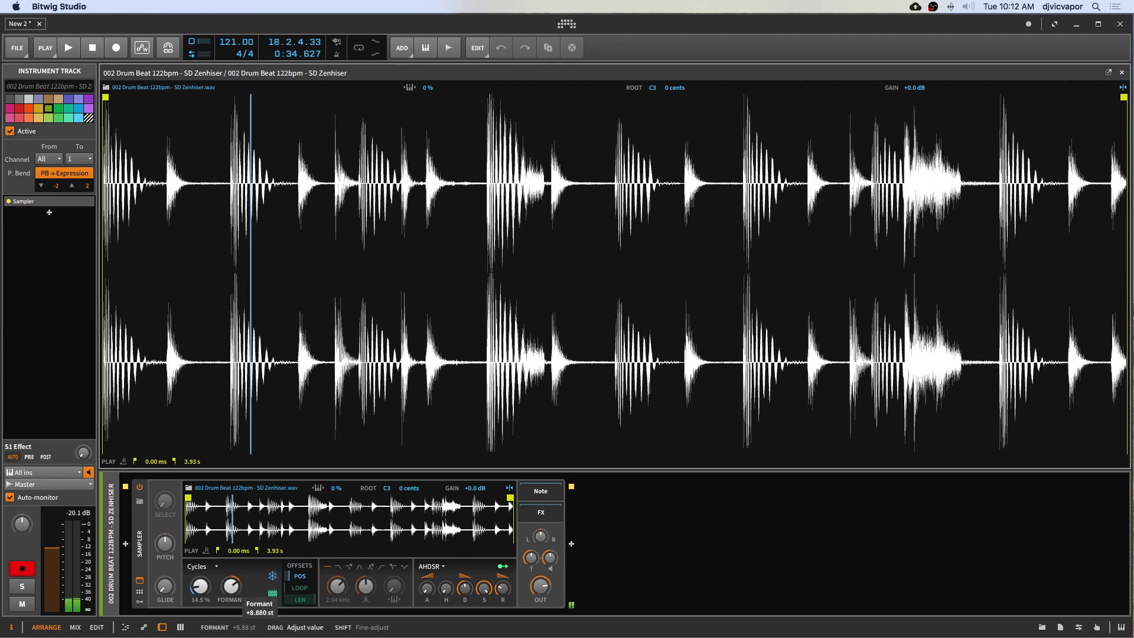
drag(541, 588, 541, 582)
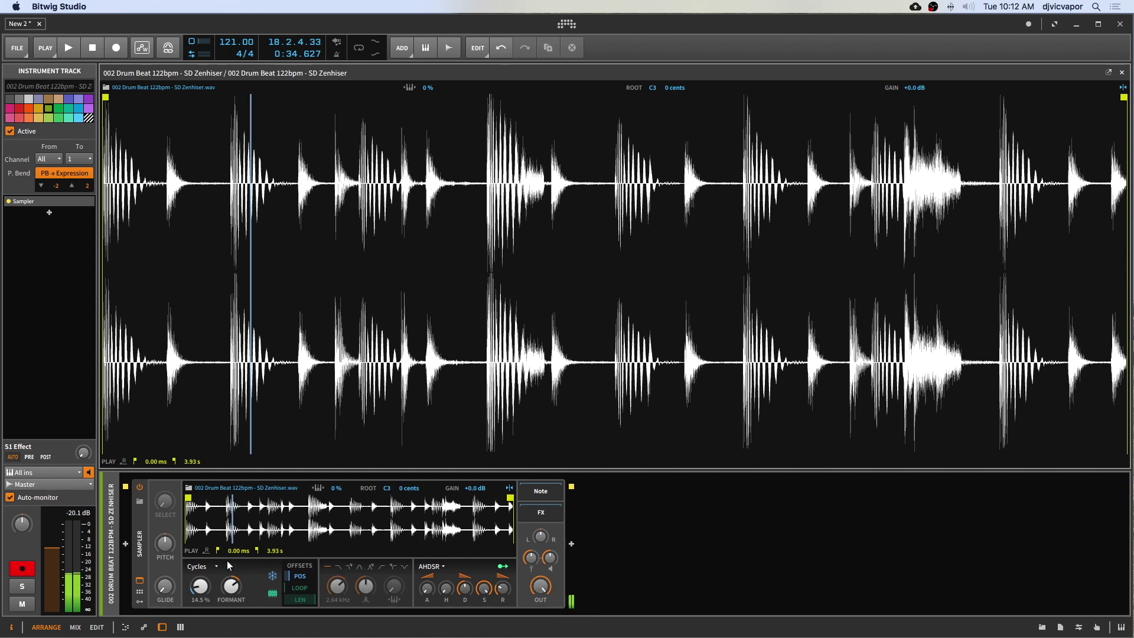
Step: Set the frozen play position to 13.0 % on the second kick and try a lower and a raised Formant
drag(249, 358, 467, 360)
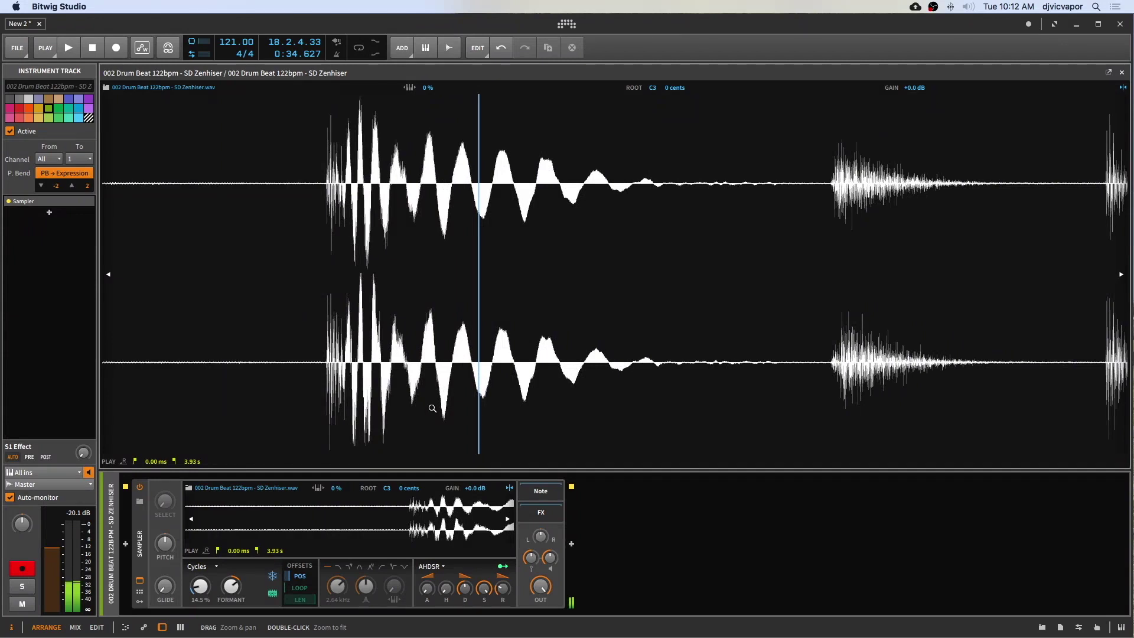
drag(211, 582, 211, 593)
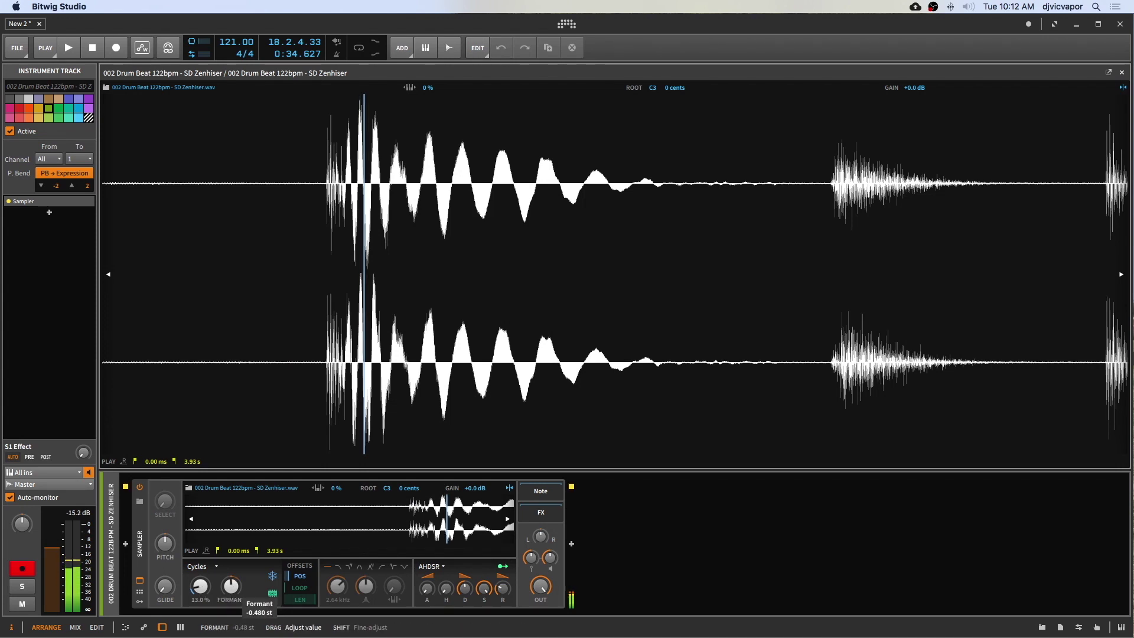
drag(230, 586, 230, 573)
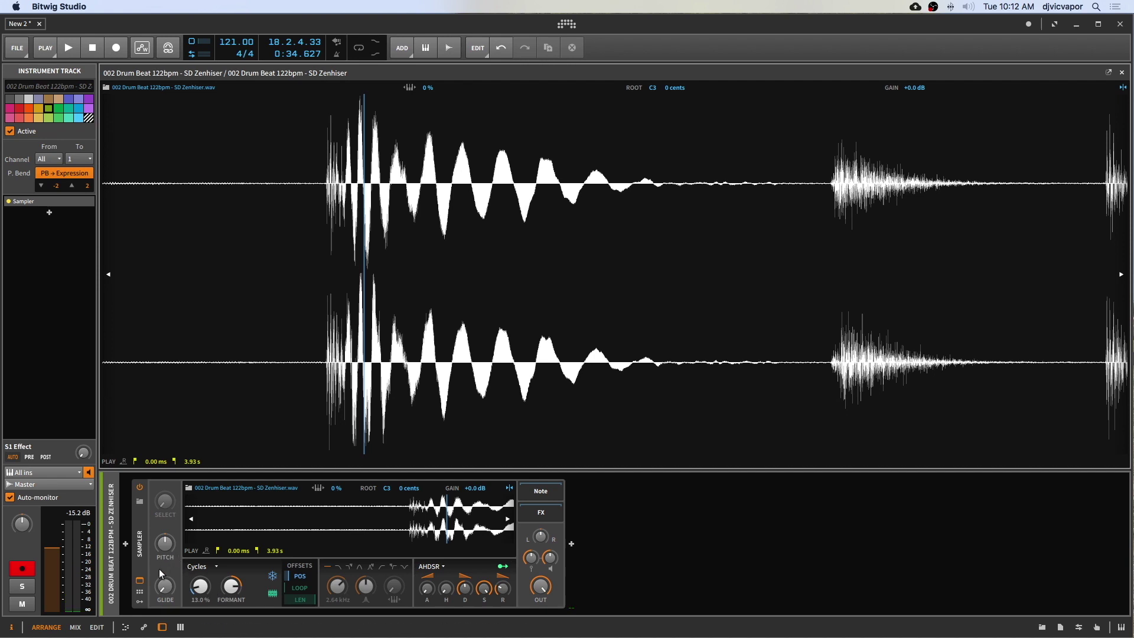
Step: Add a Classic LFO modulator in the drum Sampler's first modulator slot
click(142, 600)
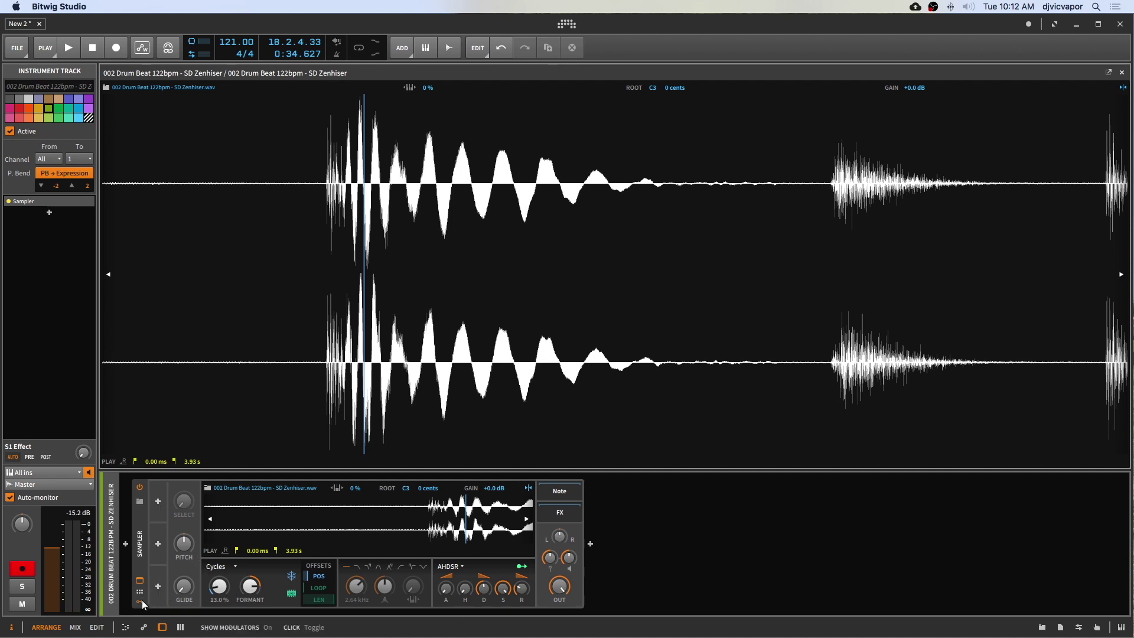
click(159, 502)
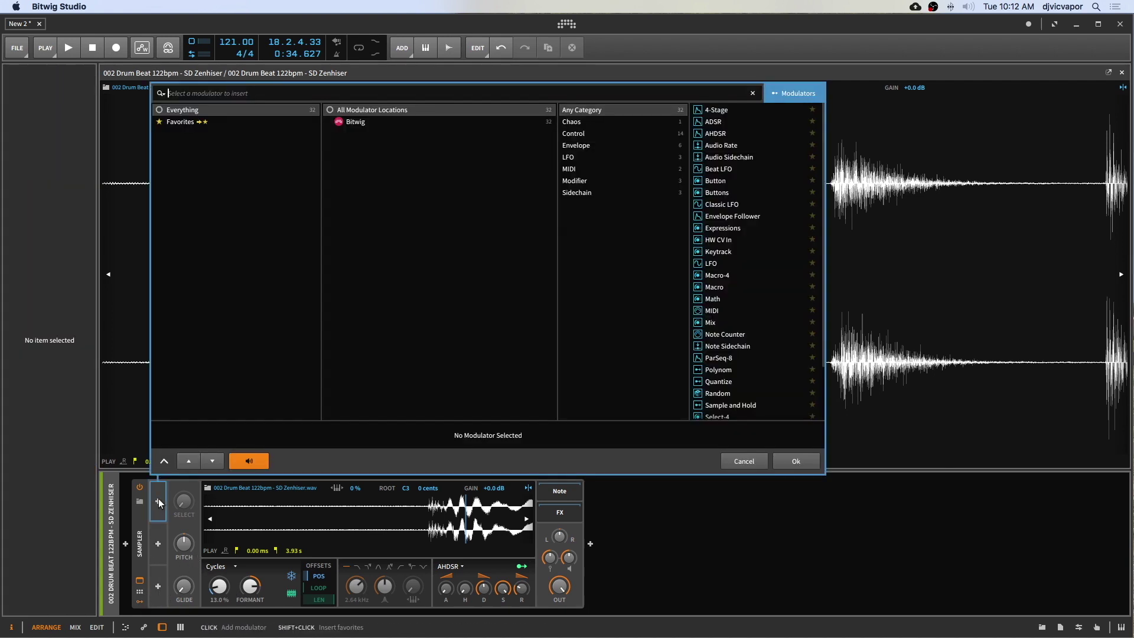
click(721, 206)
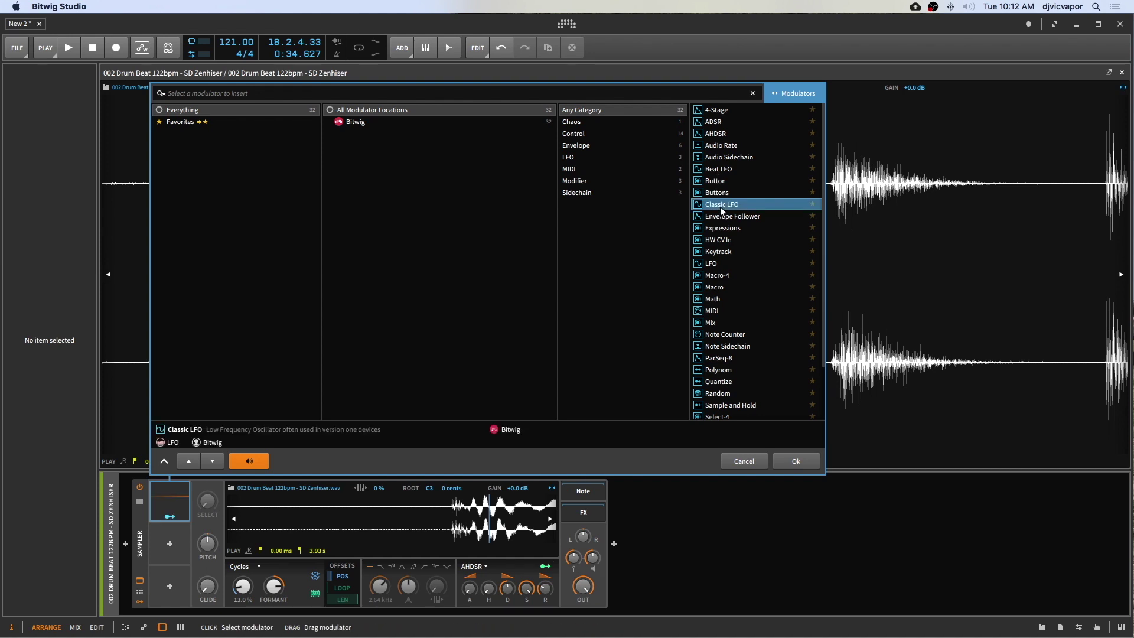
click(781, 467)
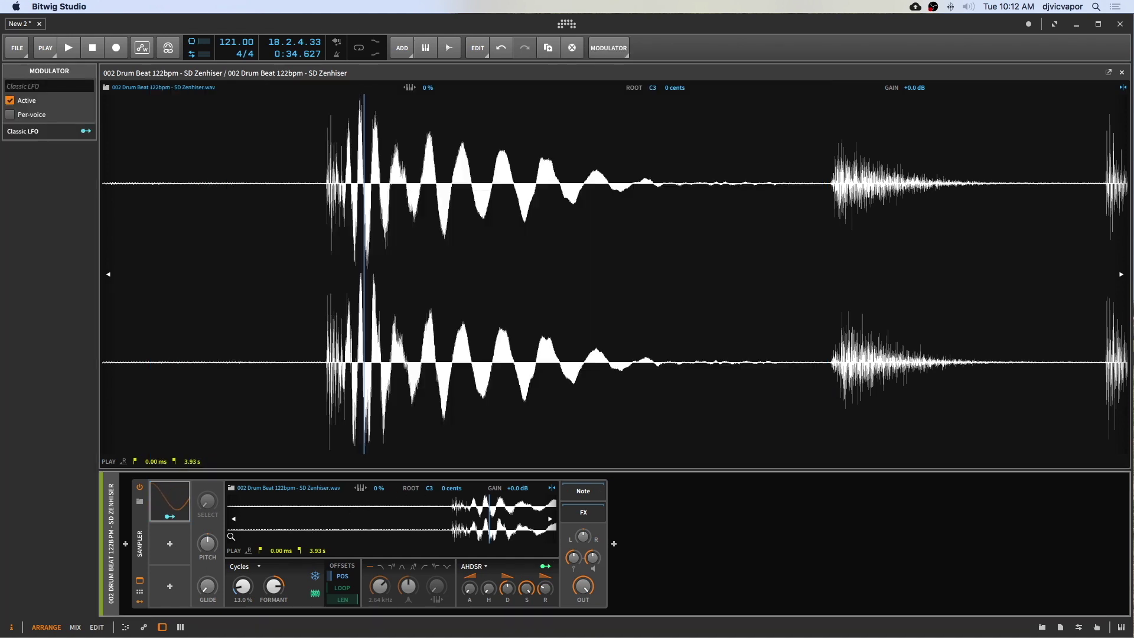
Step: Map the Classic LFO to the Sampler's play position with a modulation amount of 0.055
click(170, 516)
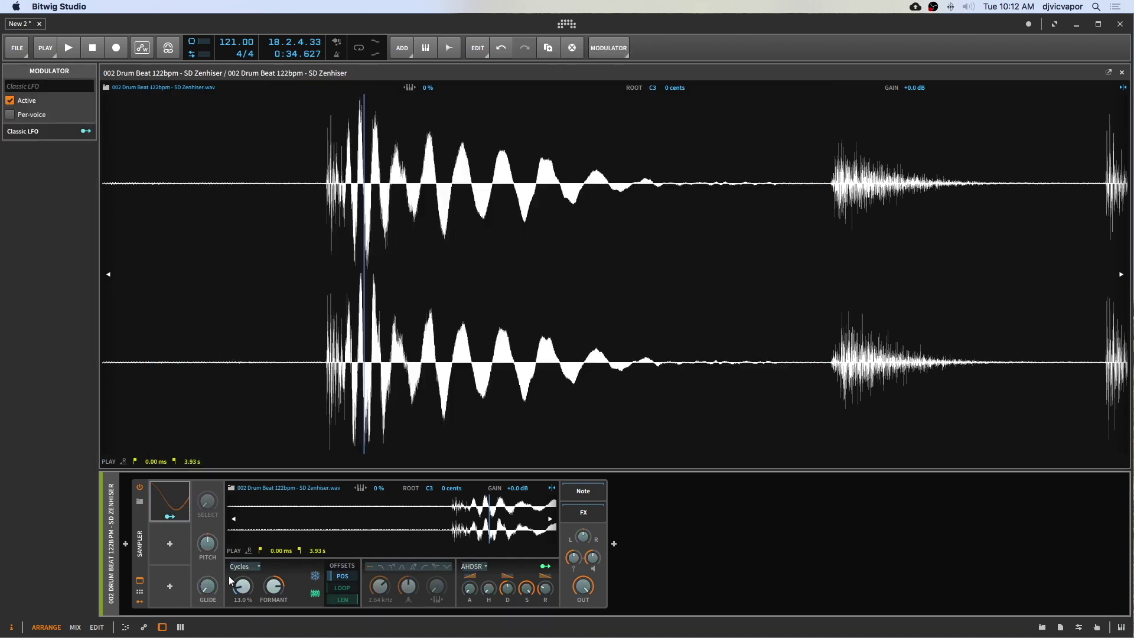
drag(242, 586, 242, 581)
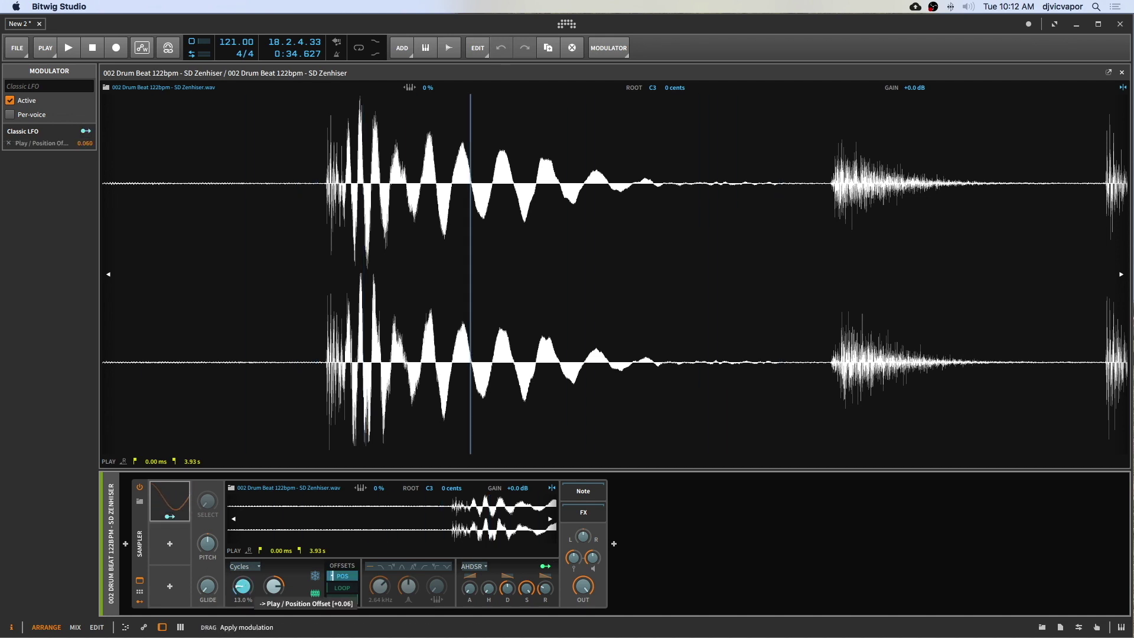
click(176, 516)
Step: Set the Classic LFO's rate to 0.03 Hz and amount to 25.5 %, and lower the Sampler's Formant to -8.16 st
click(184, 498)
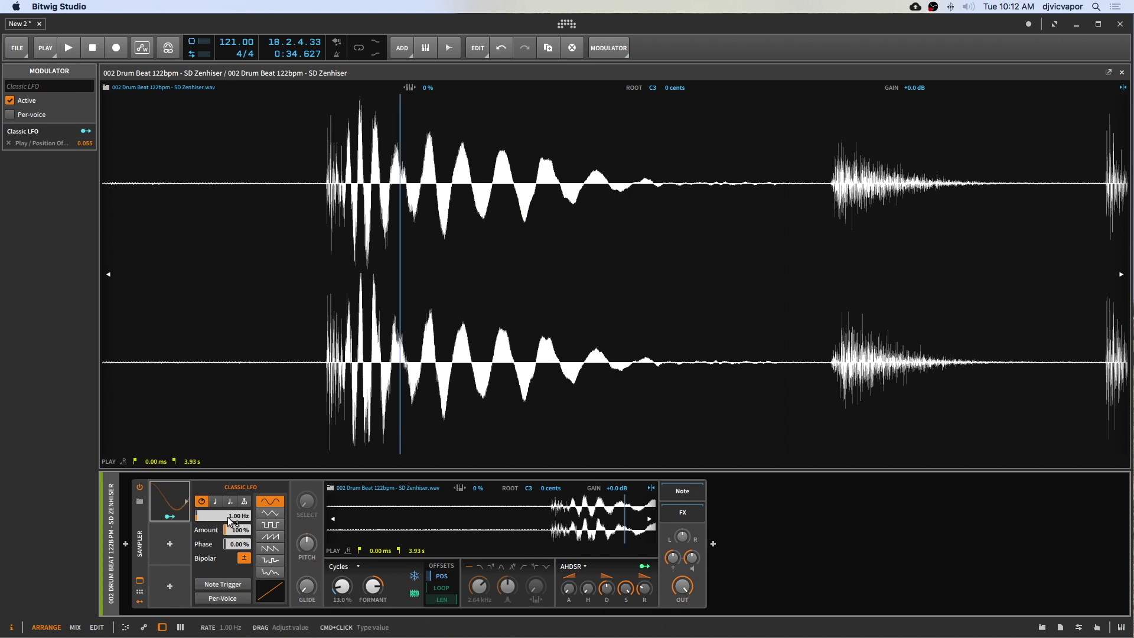
drag(229, 520, 229, 541)
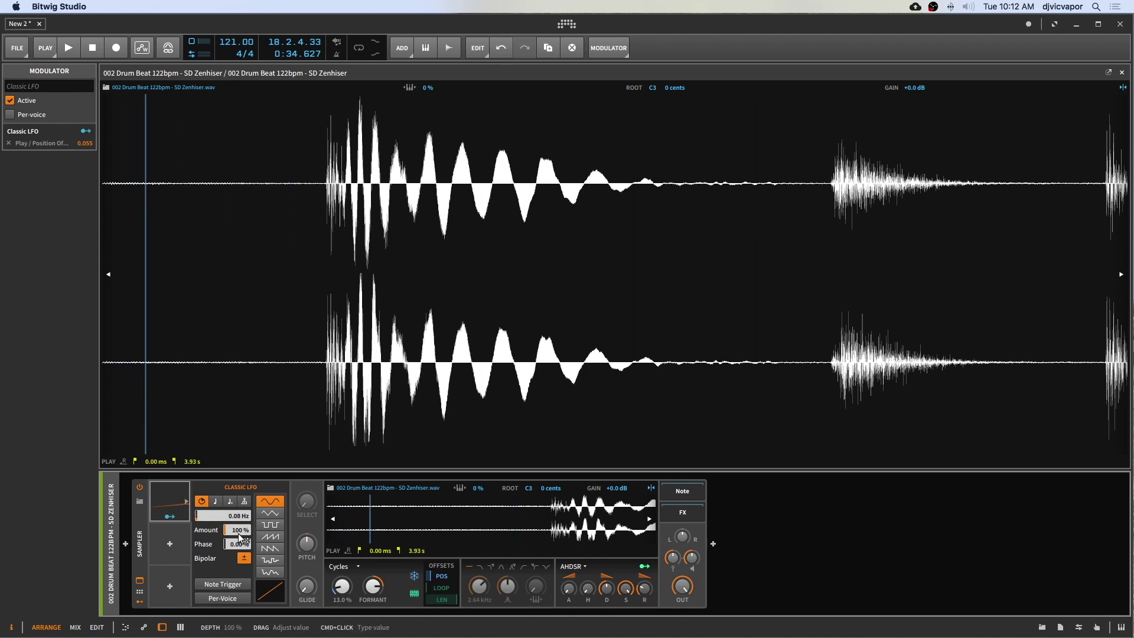
drag(238, 531, 239, 567)
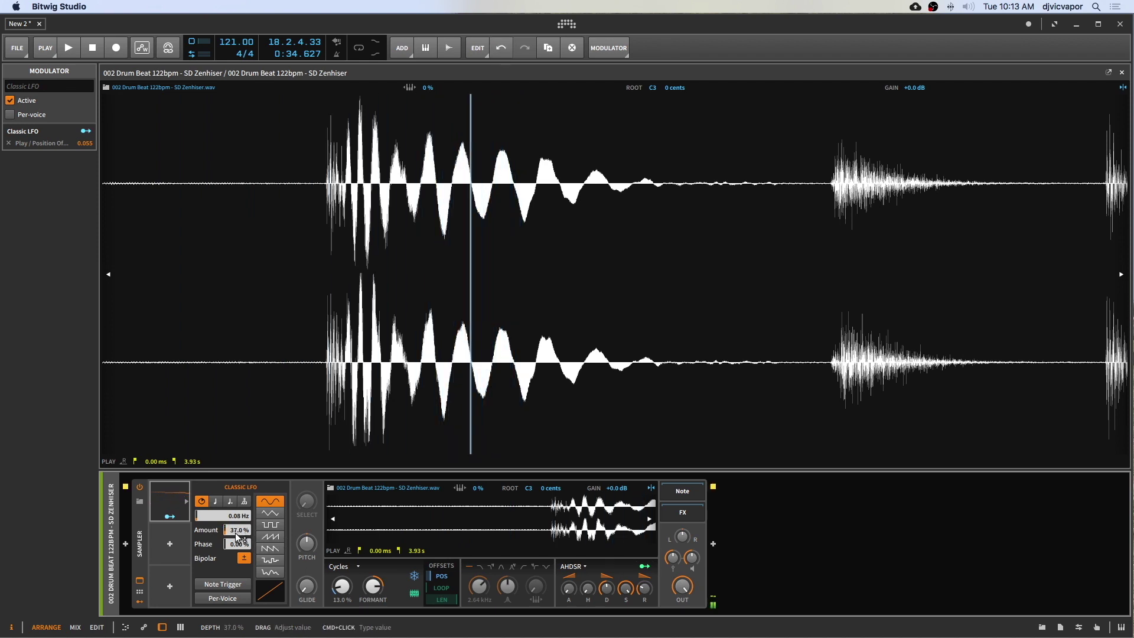
drag(238, 534, 238, 540)
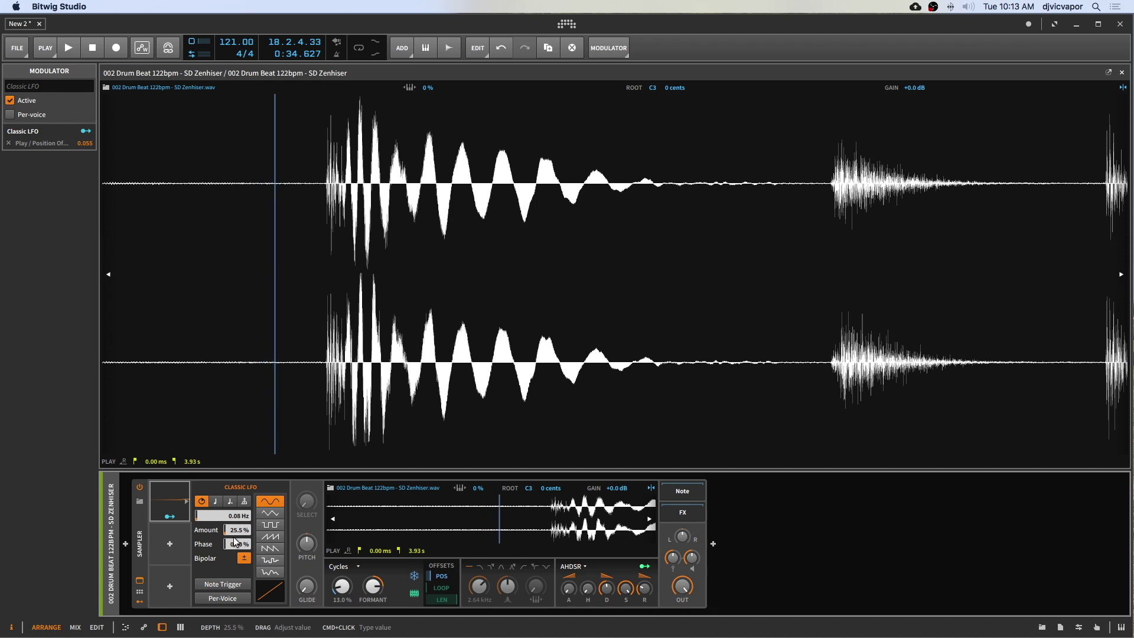
mouse_move(231, 521)
mouse_down()
mouse_move(231, 534)
mouse_move(228, 515)
mouse_up()
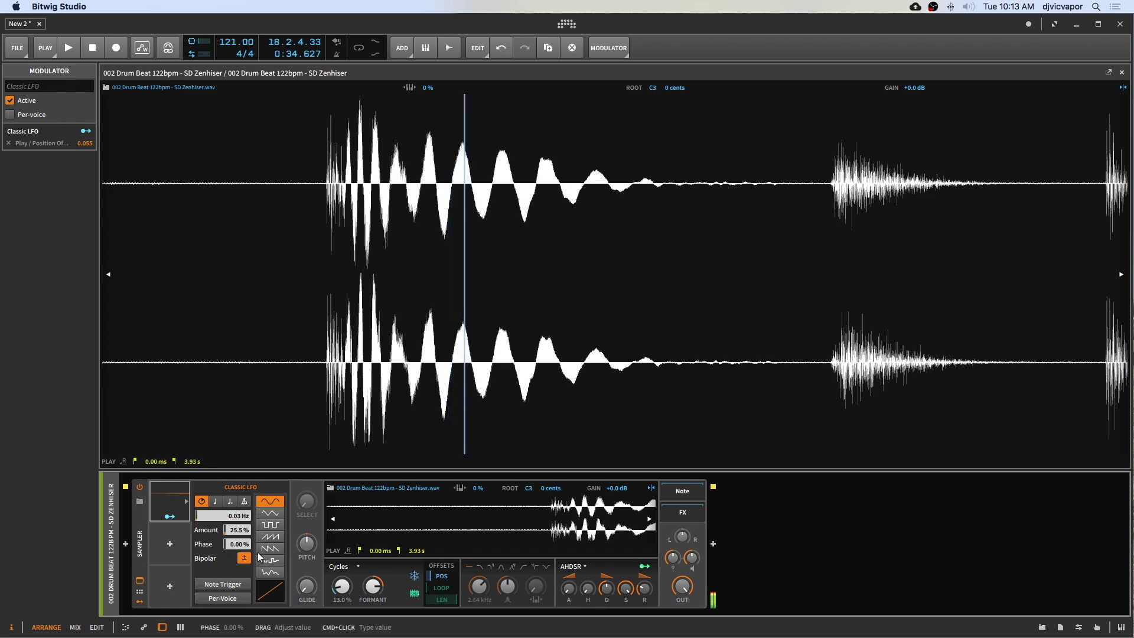
drag(373, 586, 371, 586)
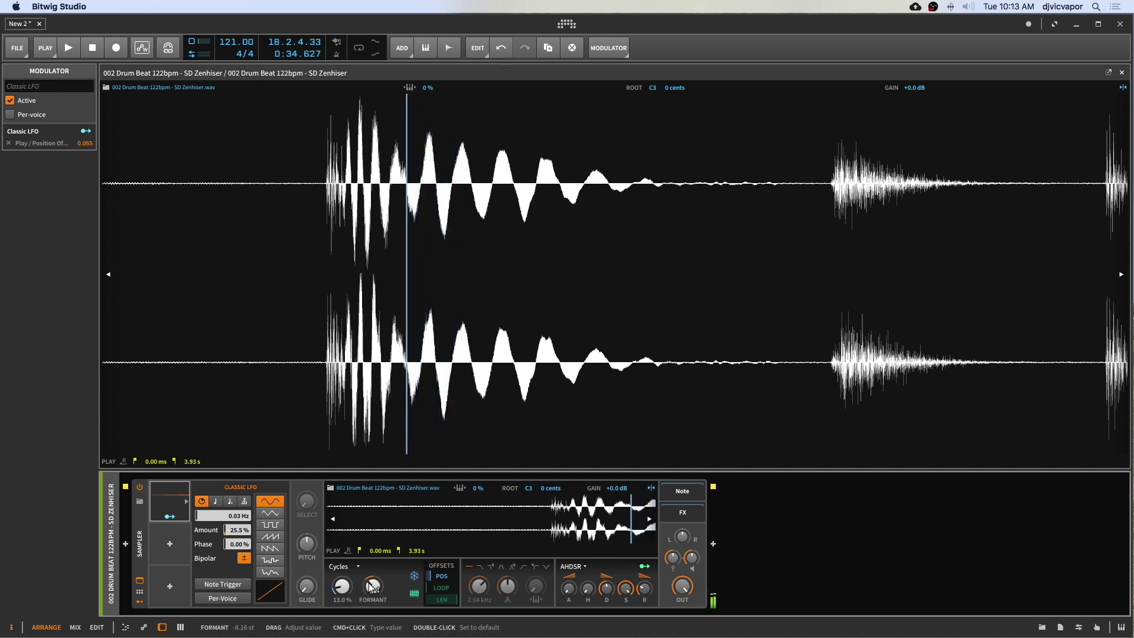
Step: Add an ADSR modulator in the second slot and map it to Formant with an amount of 15.36
click(170, 543)
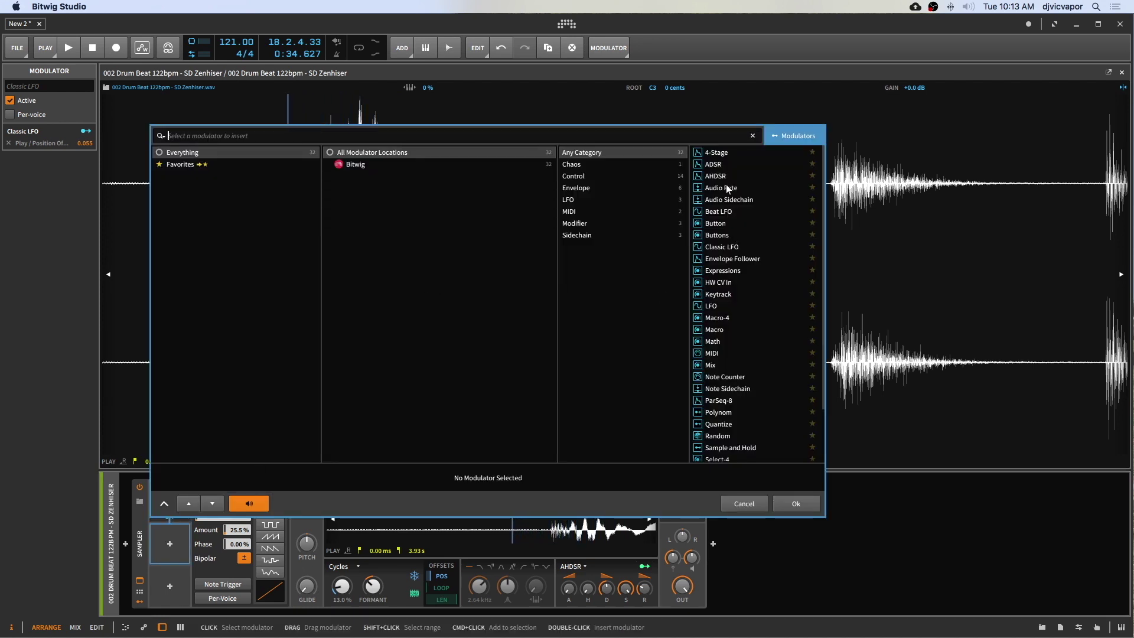
click(717, 168)
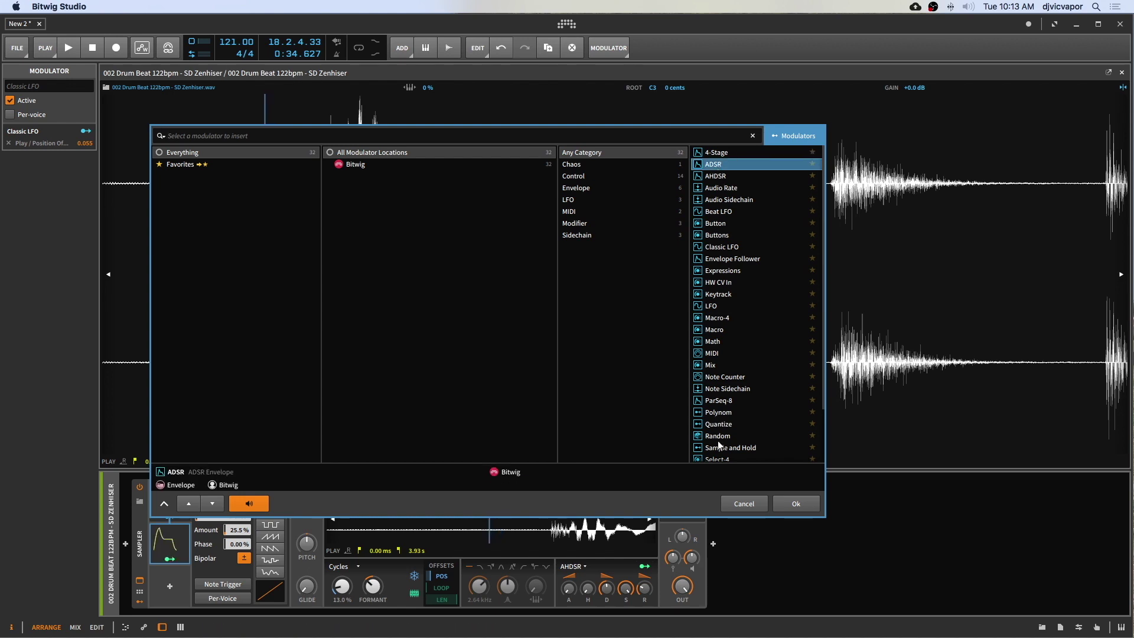
click(778, 504)
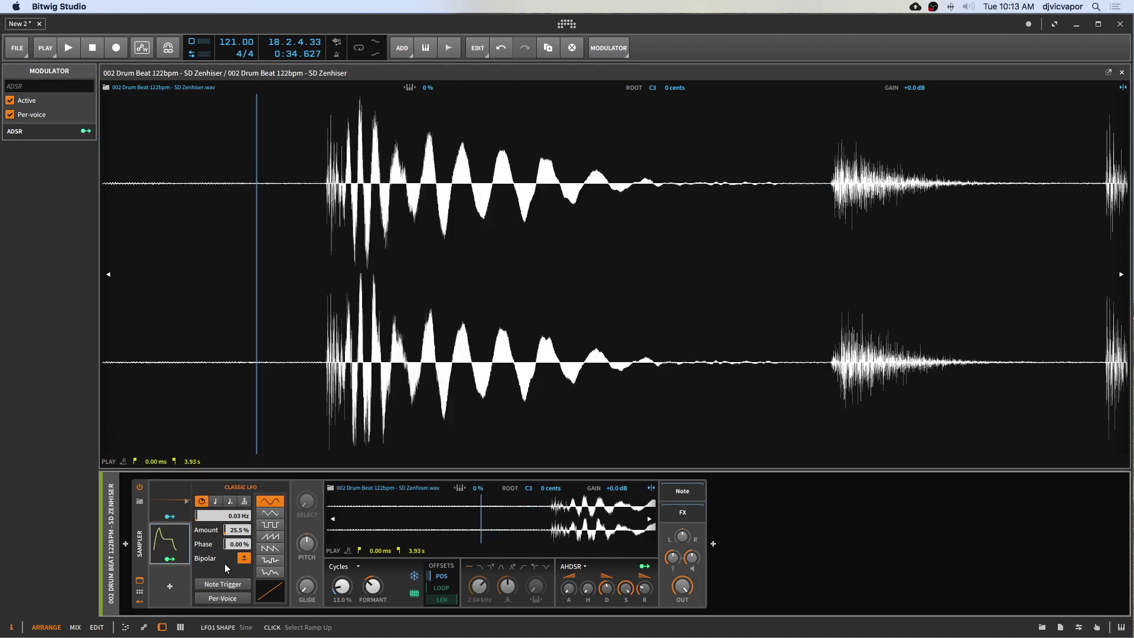
click(169, 559)
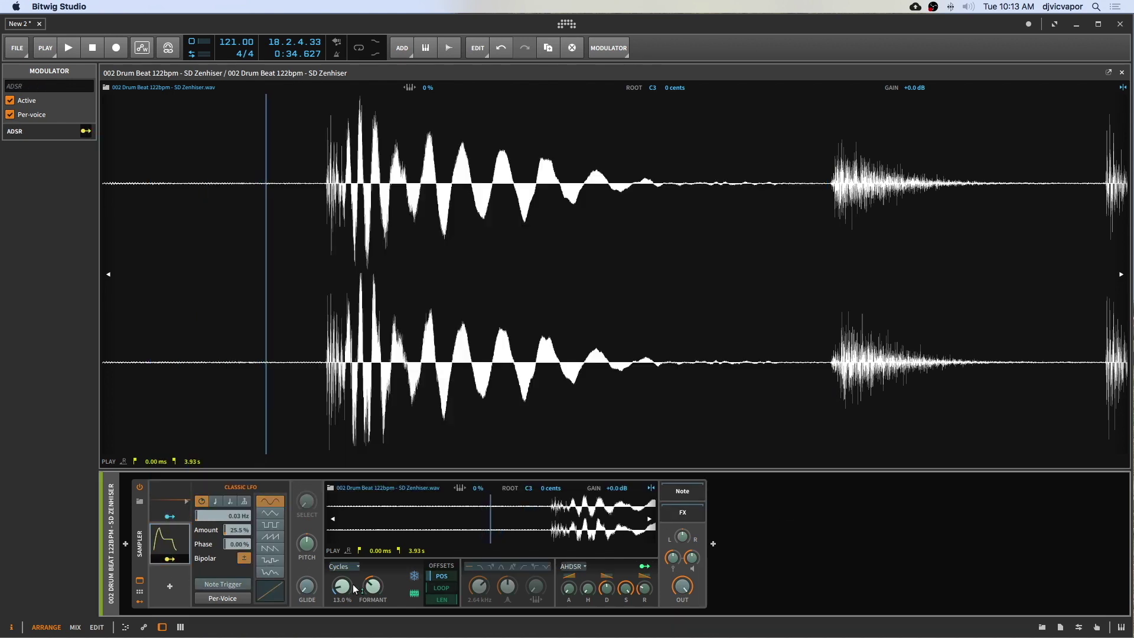
drag(369, 587, 369, 565)
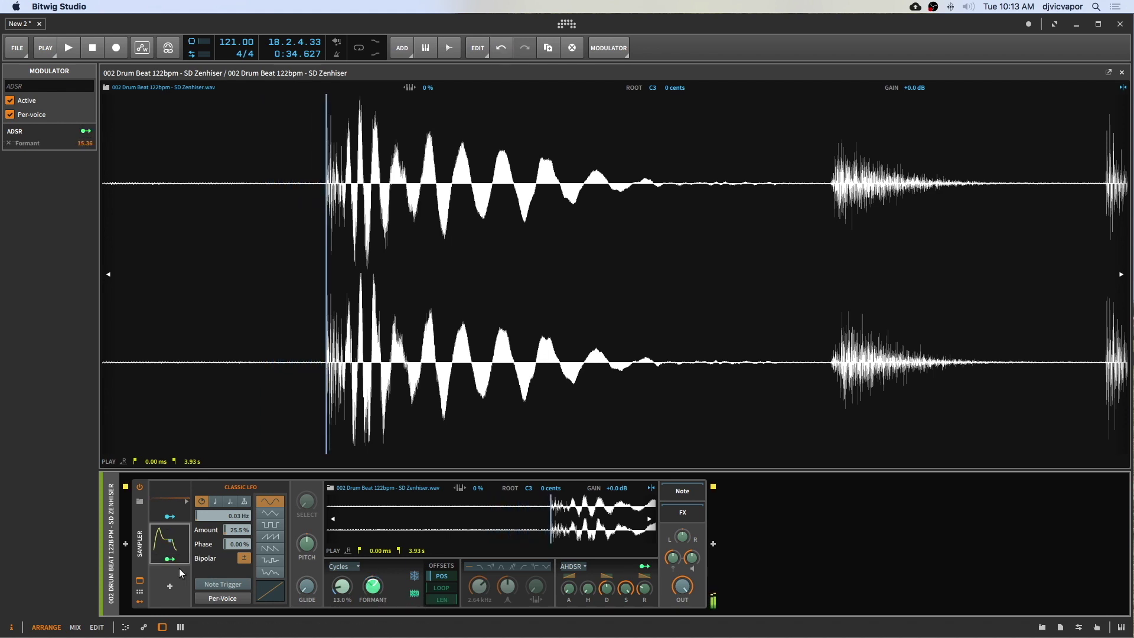
Step: Reshape the ADSR modulator's envelope with a higher sustain, and set the frozen play position to 14.5 %
click(185, 546)
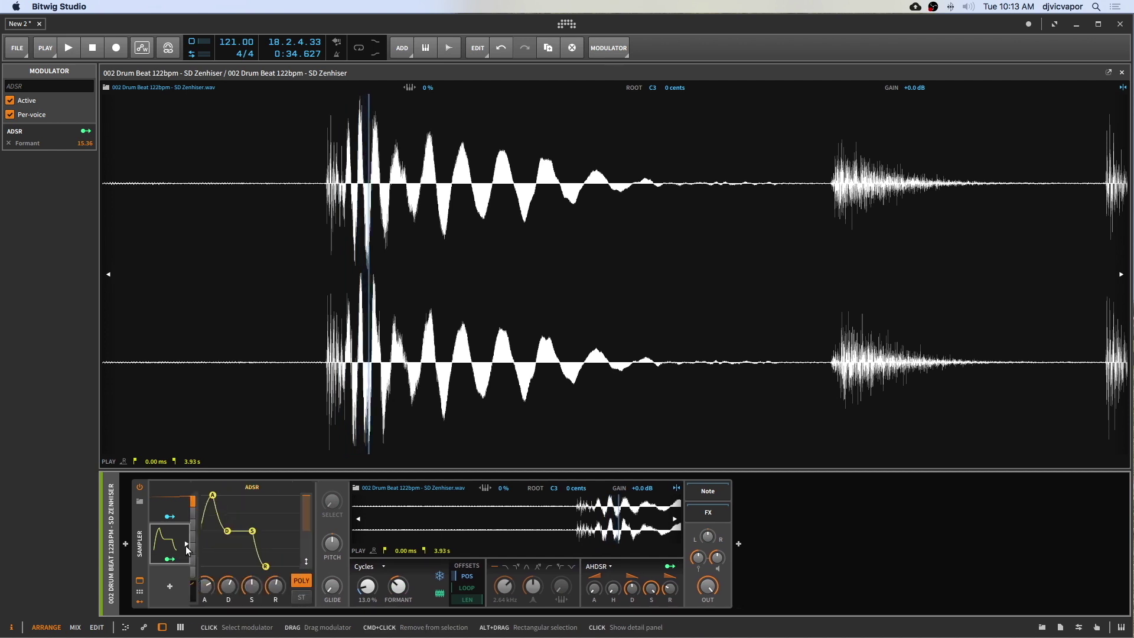
drag(210, 585, 278, 582)
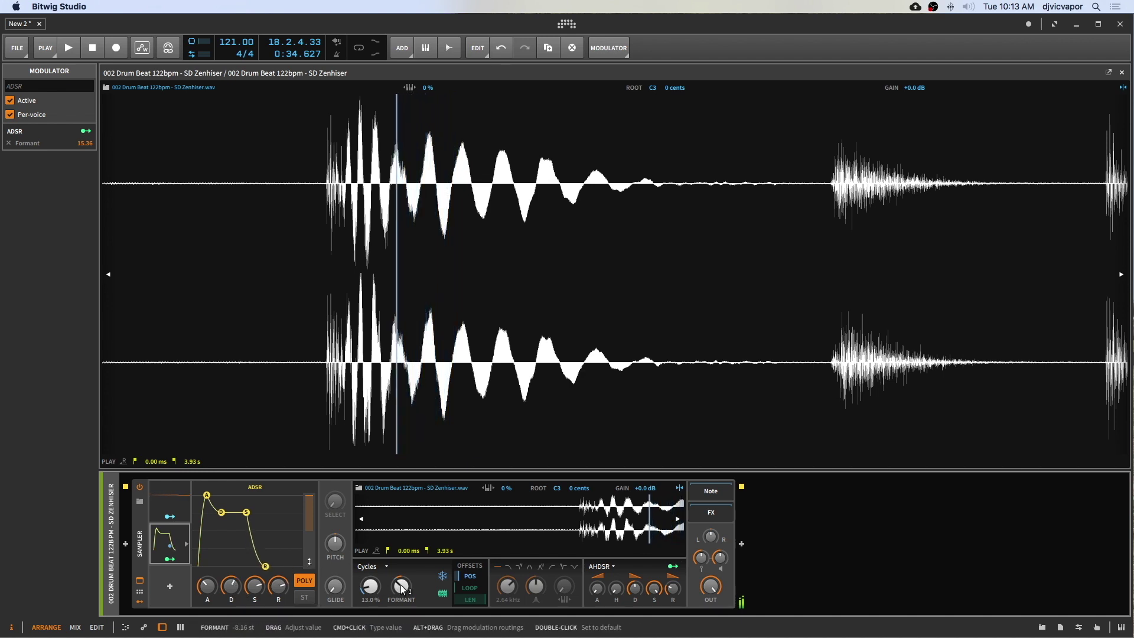
mouse_move(401, 585)
mouse_down()
mouse_move(370, 578)
mouse_move(375, 590)
mouse_up()
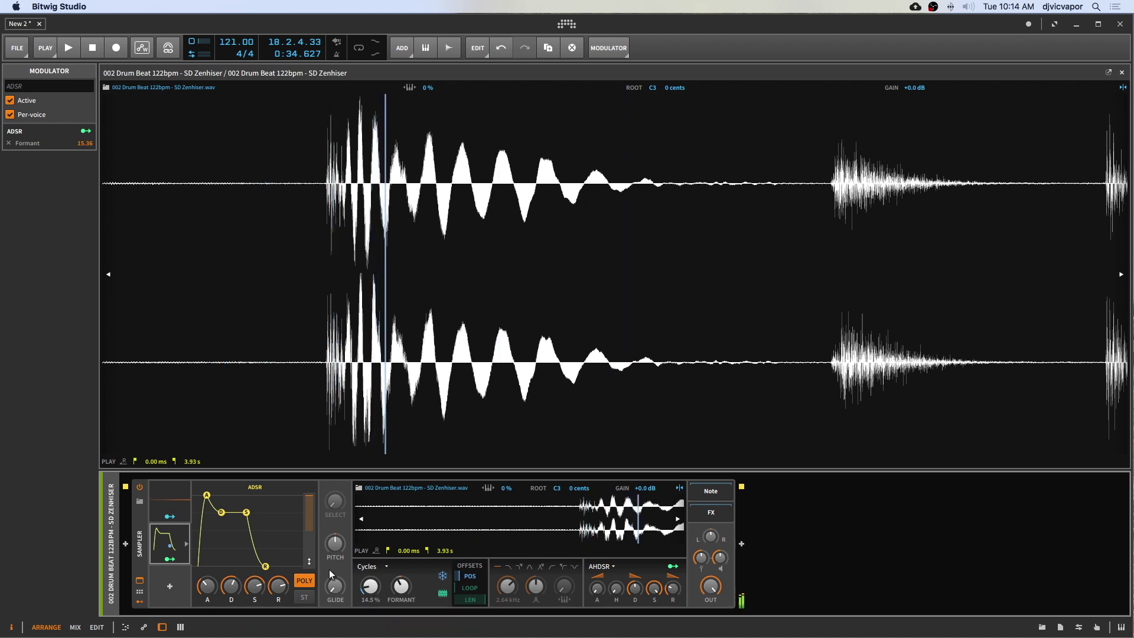
click(140, 600)
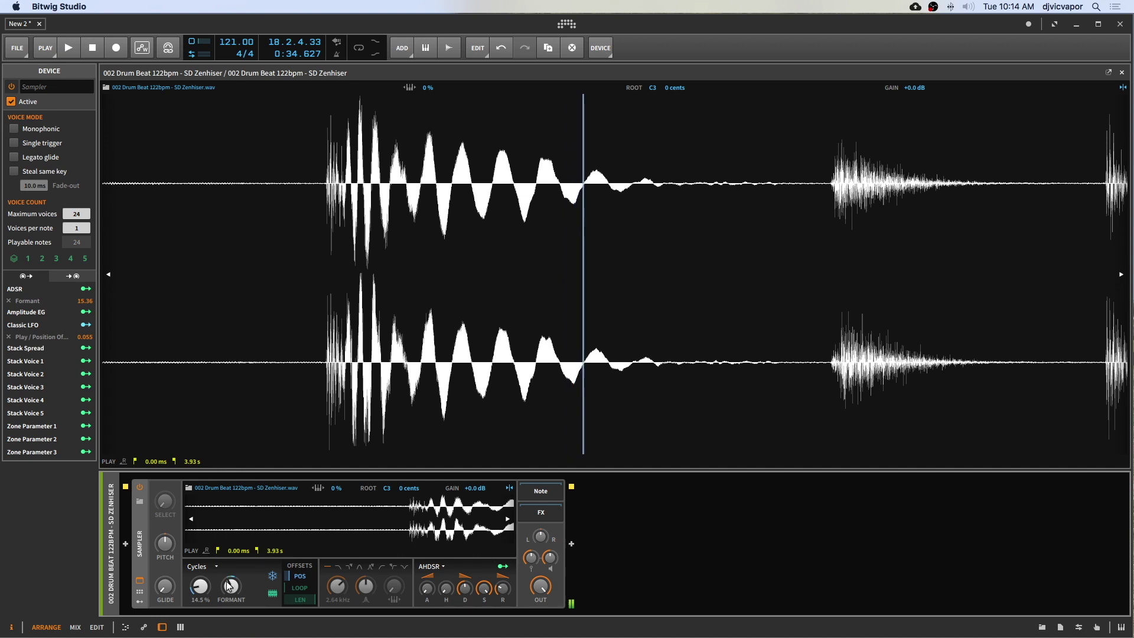
Step: Sweep the Sampler's Formant up and back down, and move the frozen play position along the drum loop to 25.0 %
drag(227, 581, 227, 578)
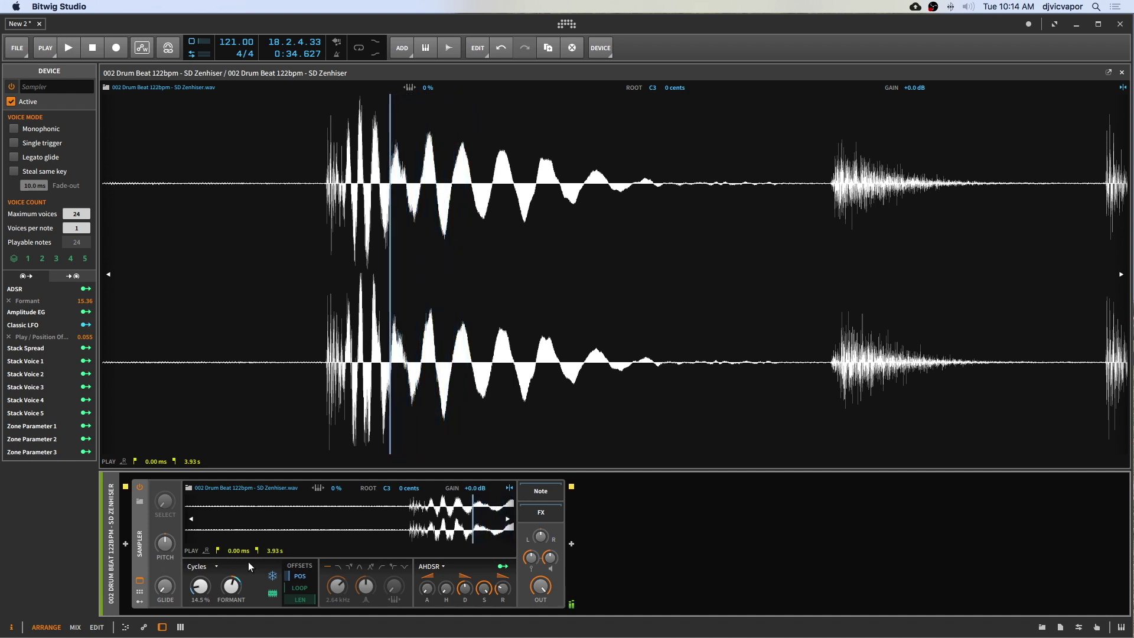
drag(231, 586, 231, 600)
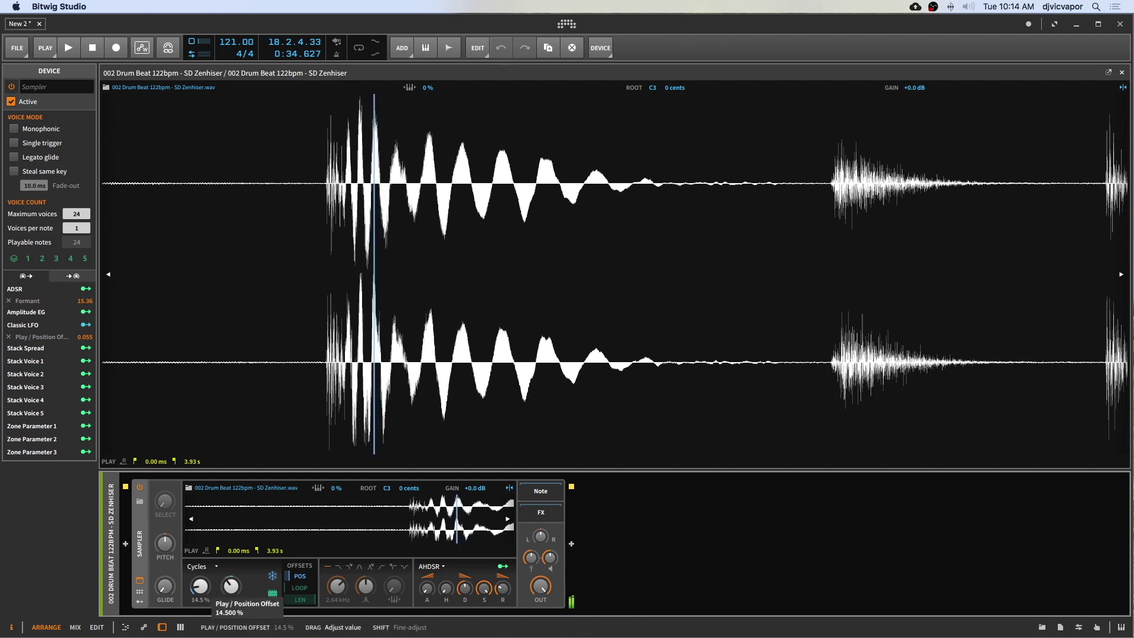
drag(203, 594, 204, 593)
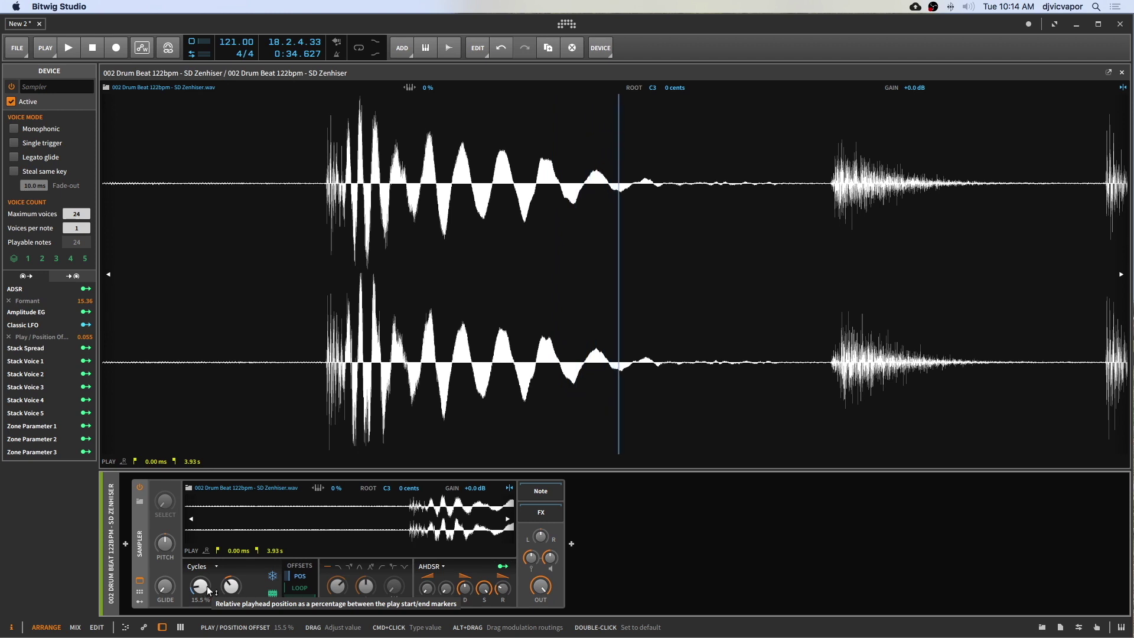
drag(863, 340, 859, 381)
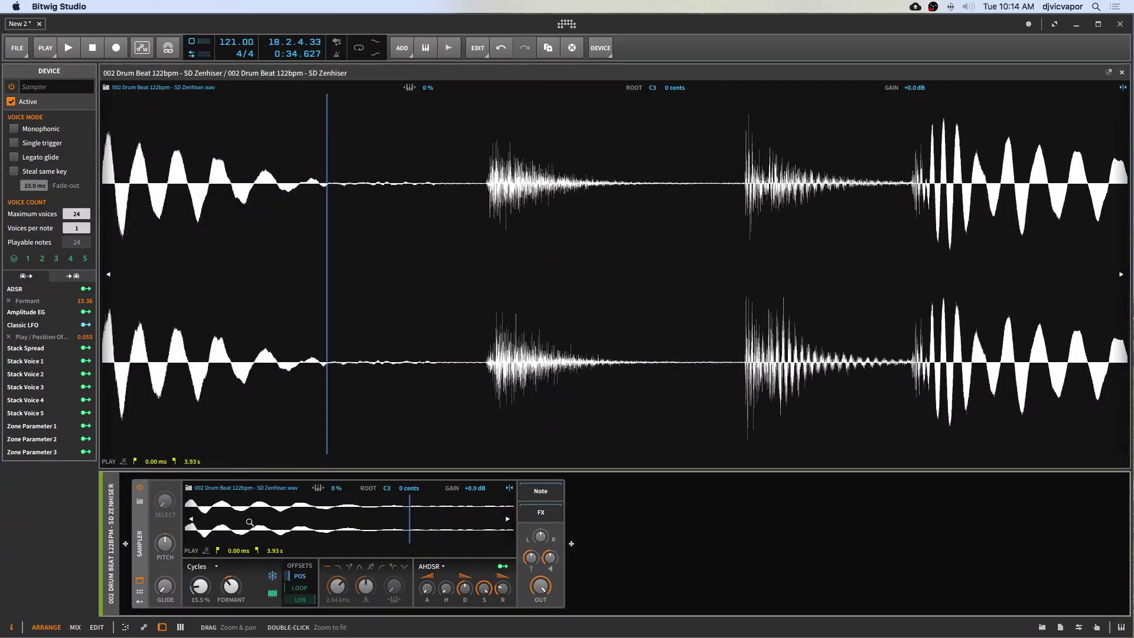
drag(200, 588, 200, 579)
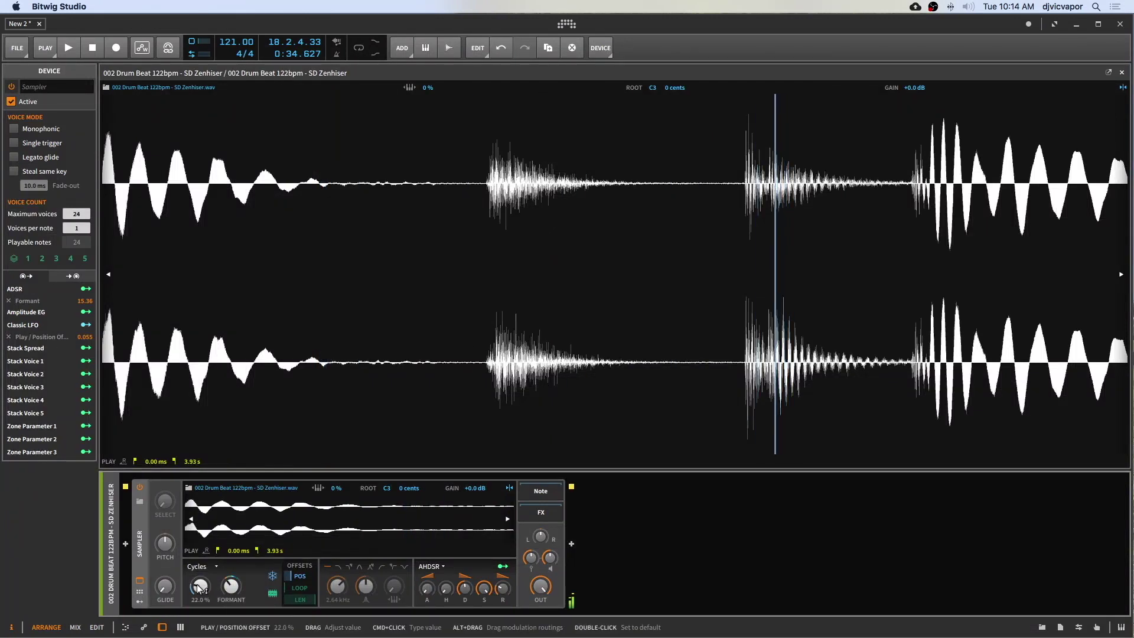
drag(199, 588, 199, 584)
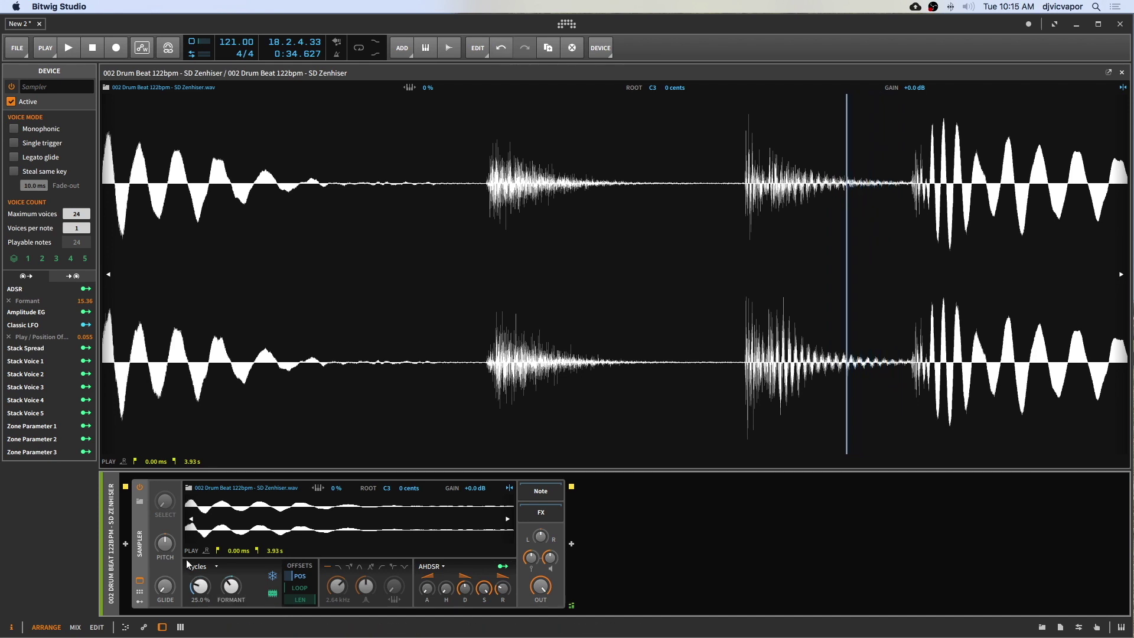
Step: Raise the Sampler's Formant to a positive value and switch its playback mode from Cycles to Textures
mouse_move(231, 587)
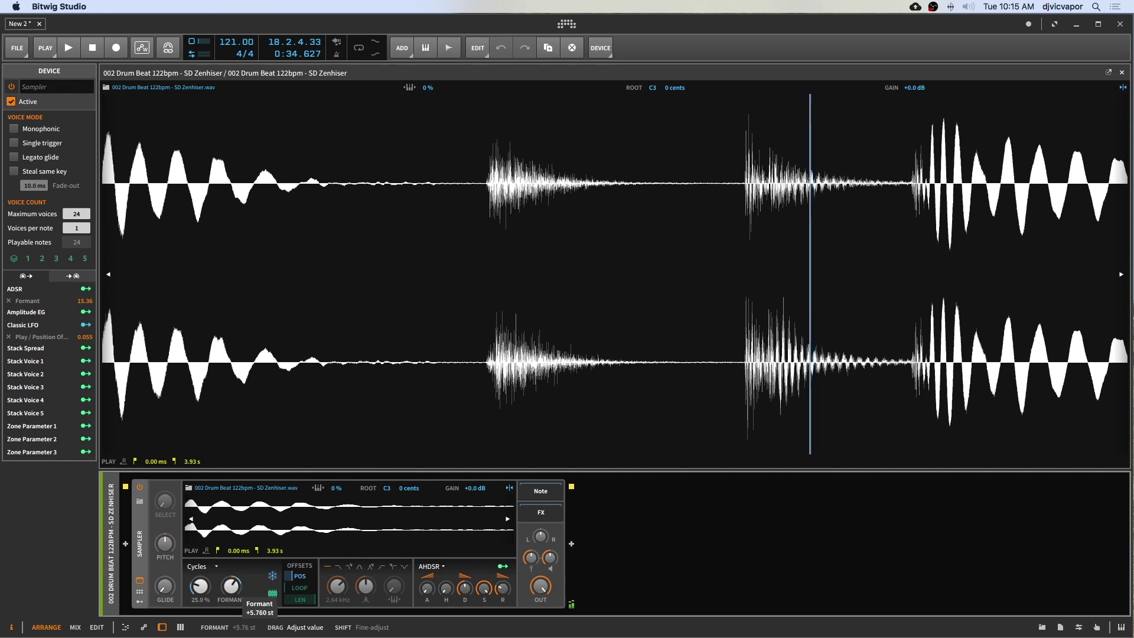
drag(231, 586, 230, 586)
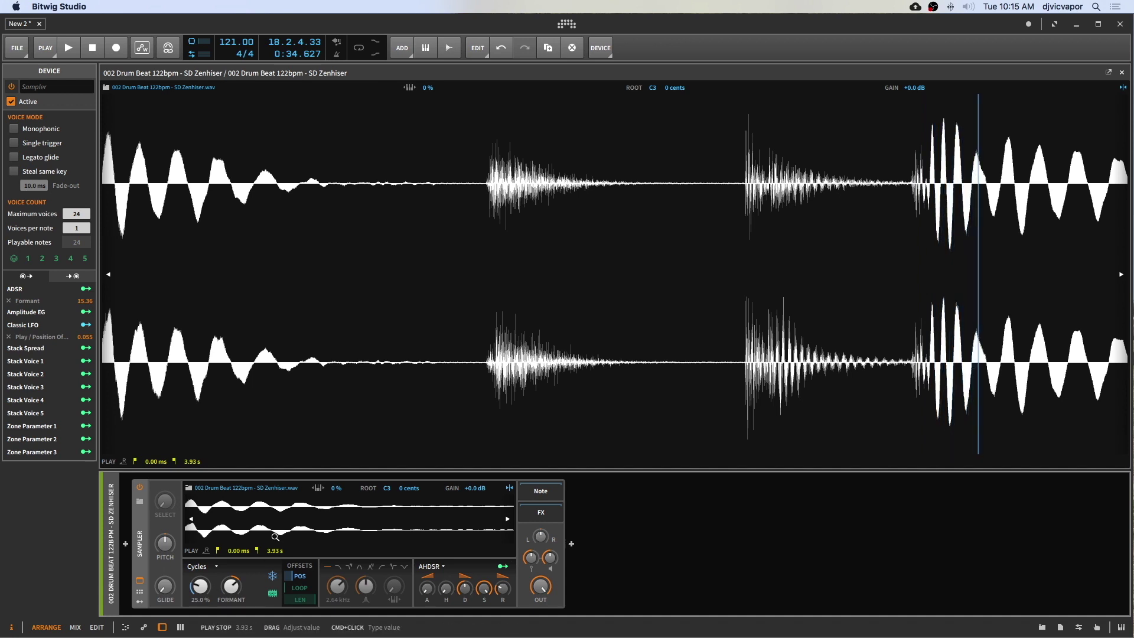
click(218, 565)
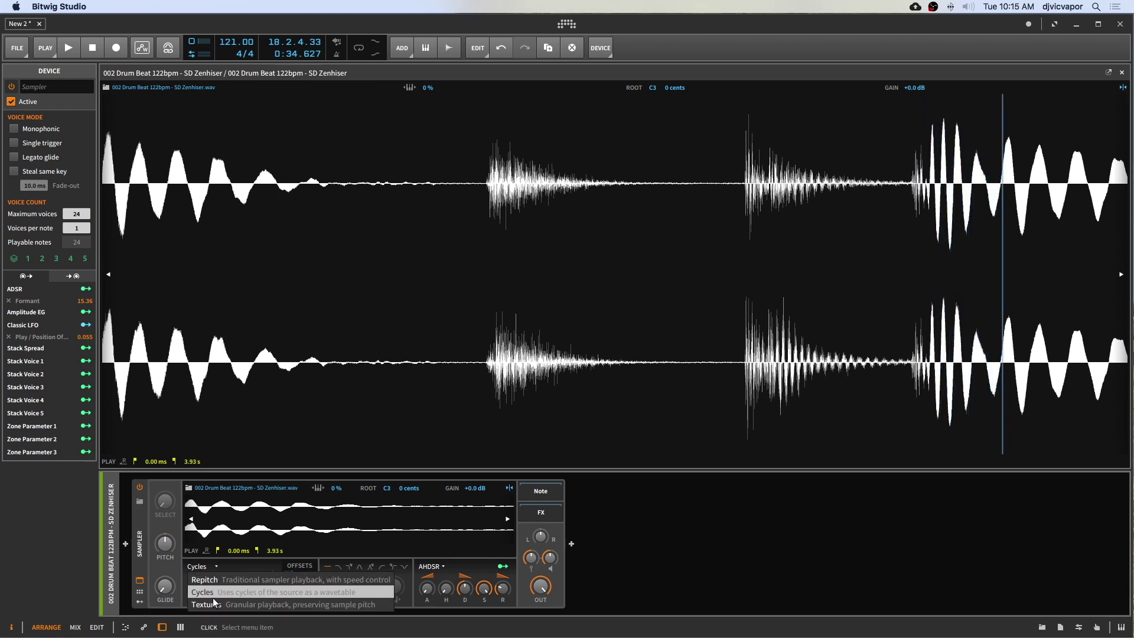
click(211, 604)
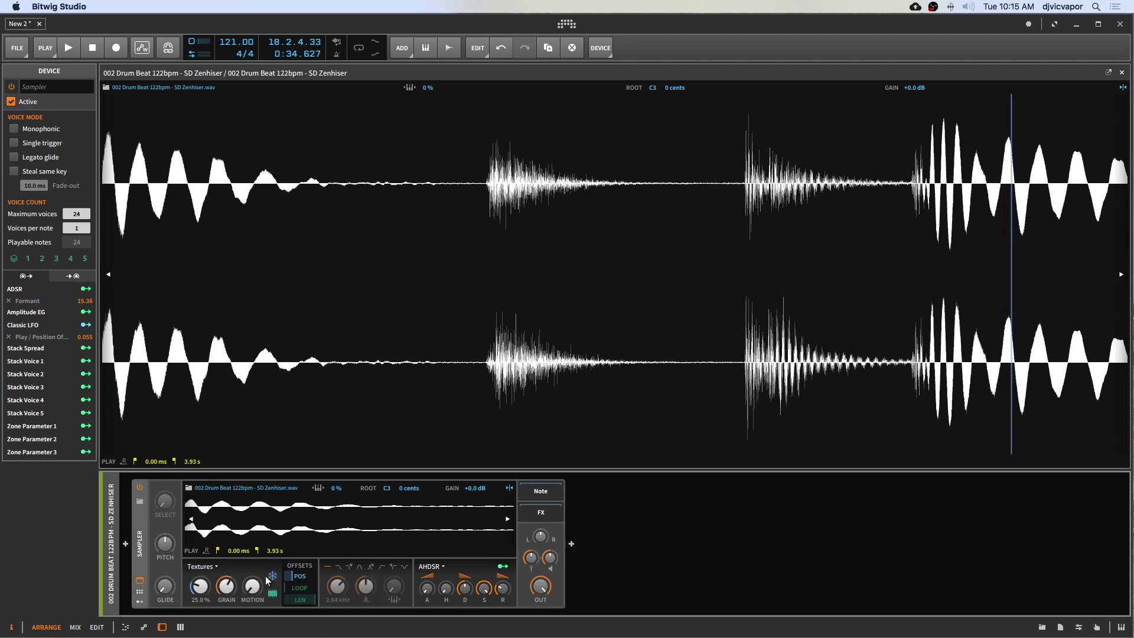